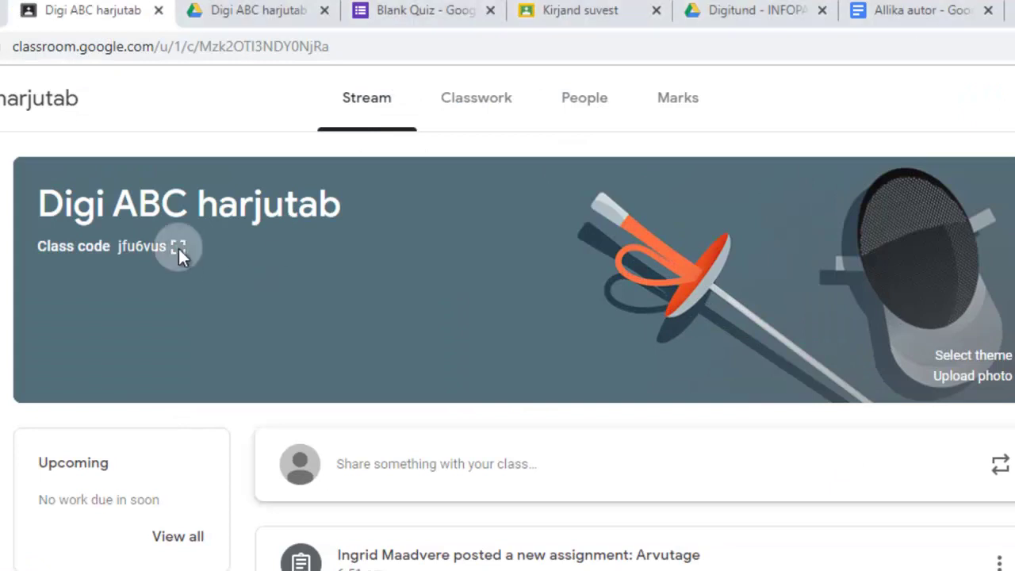
Enlarge the class code of the Digi ABC harjutab class, copy it and close the enlarged view.
left_click(179, 248)
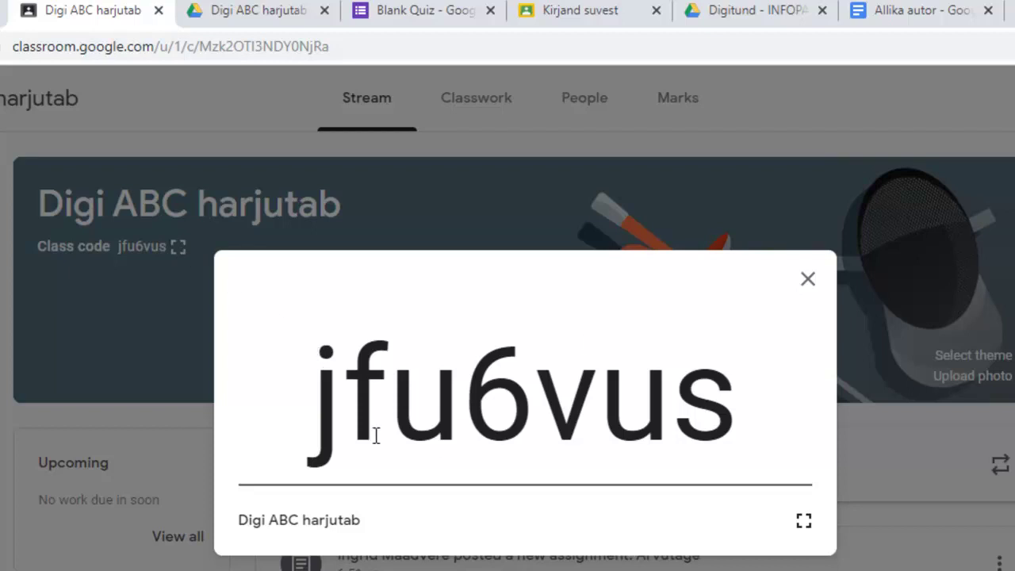
left_click_drag(313, 432, 718, 434)
key("ctrl+c")
left_click(807, 278)
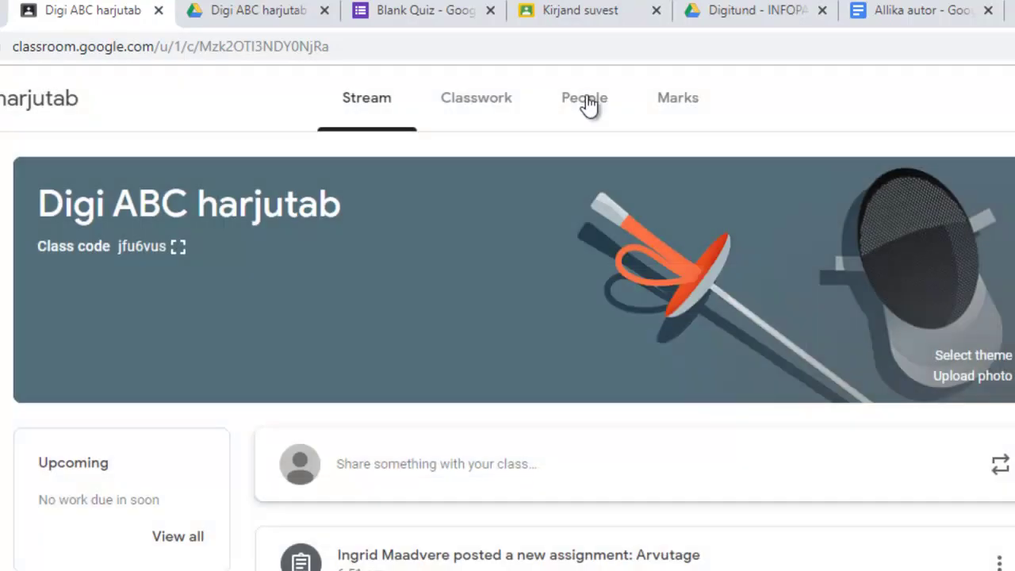
View the teachers and students of the class and open the student invitation.
left_click(592, 105)
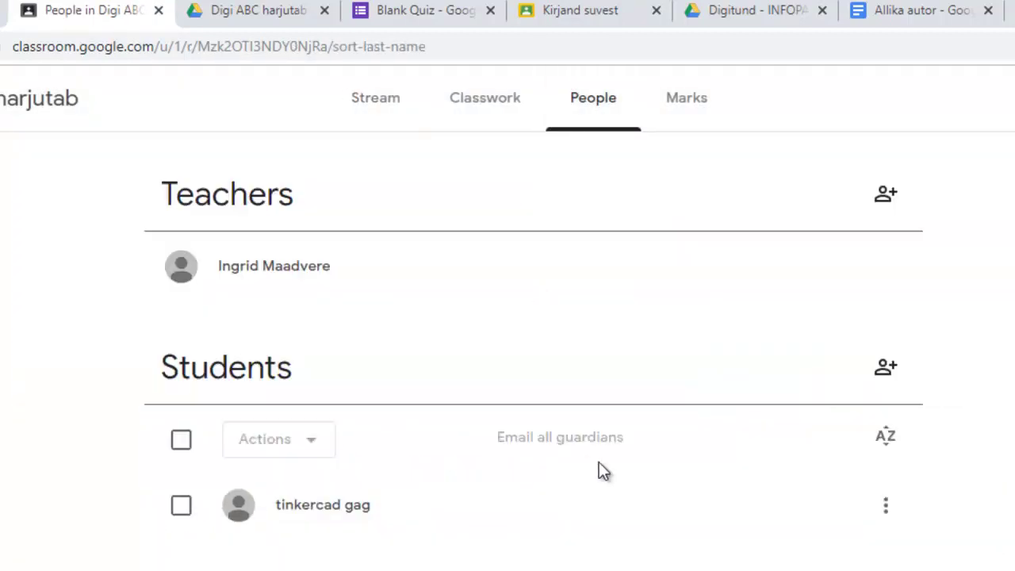
left_click(885, 370)
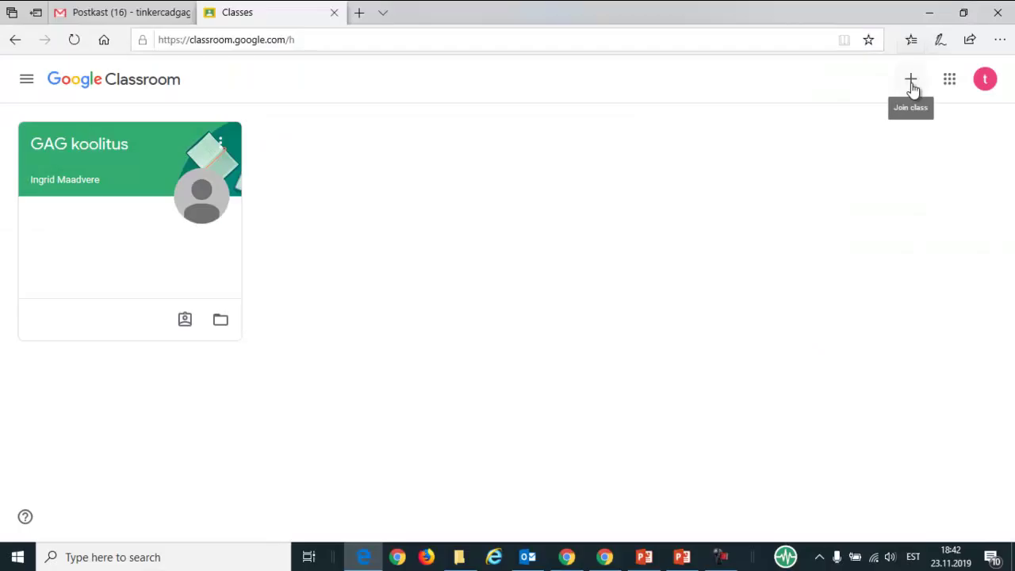
Join the Digi ABC harjutab class from the student account in Edge using the copied class code.
left_click(913, 81)
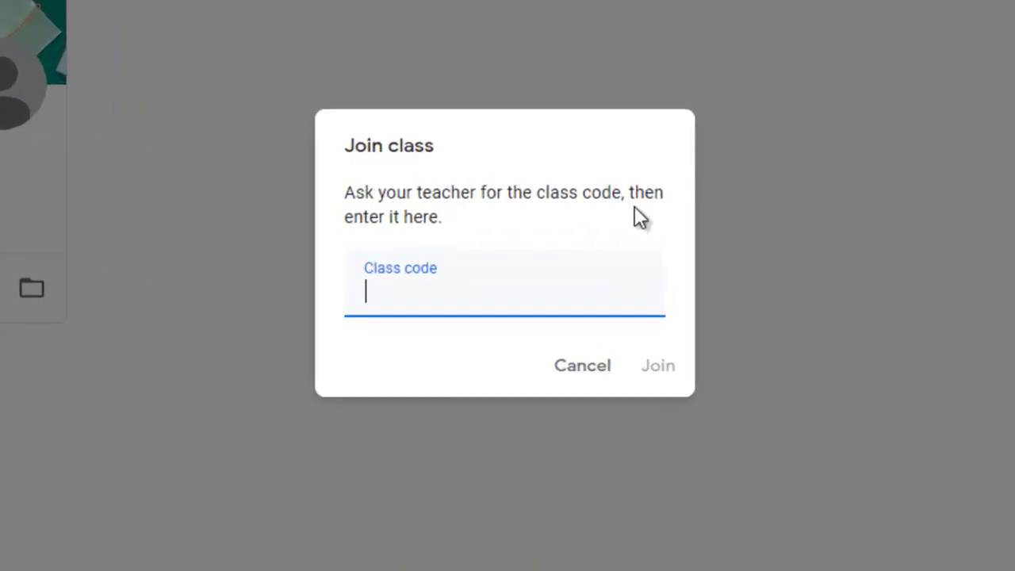
key("ctrl+v")
left_click(657, 366)
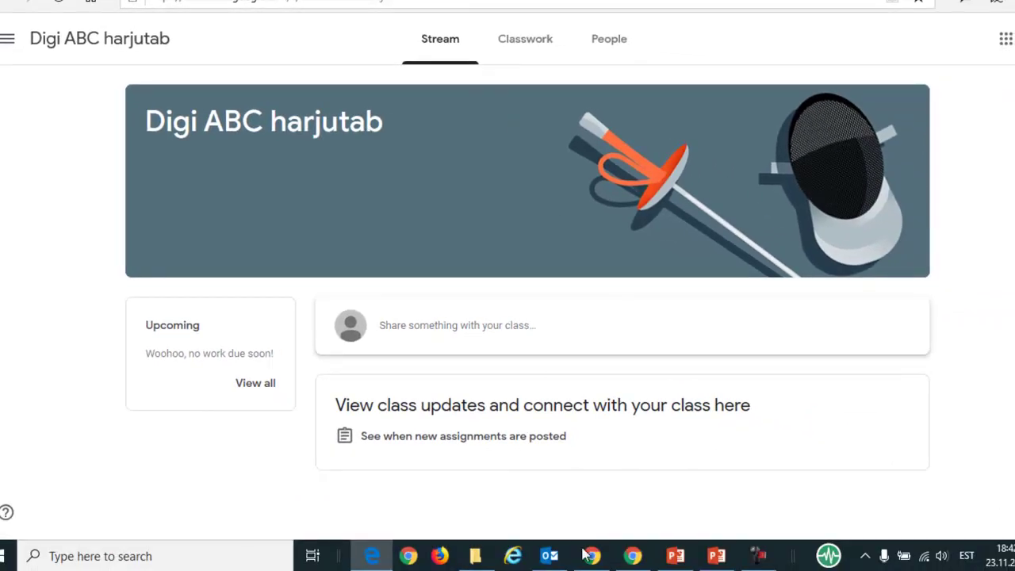
In the teacher's Chrome window, start a new assignment in the class's classwork and title it "Kirjand suvest".
mouse_move(632, 555)
left_click(697, 495)
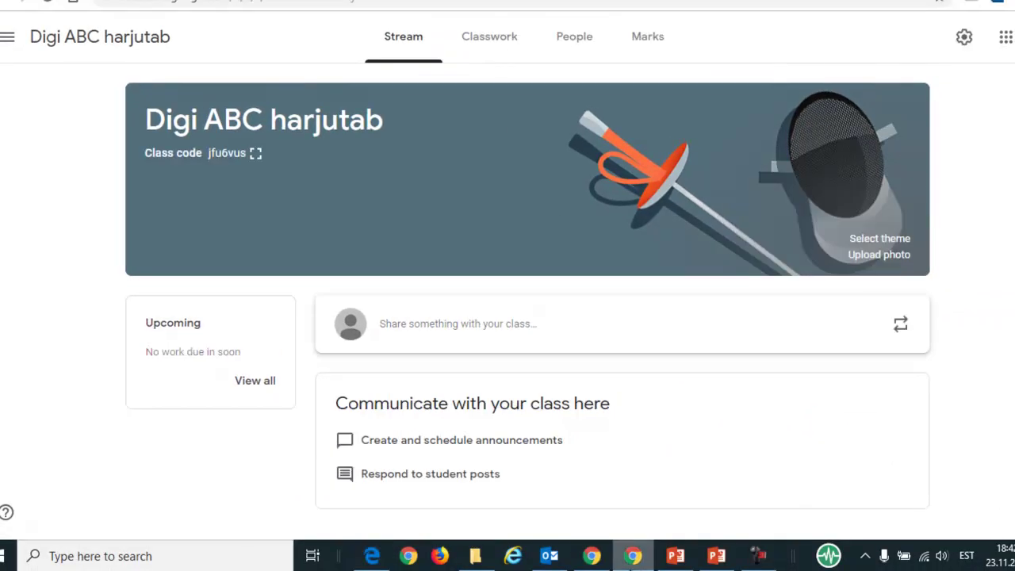
left_click(490, 47)
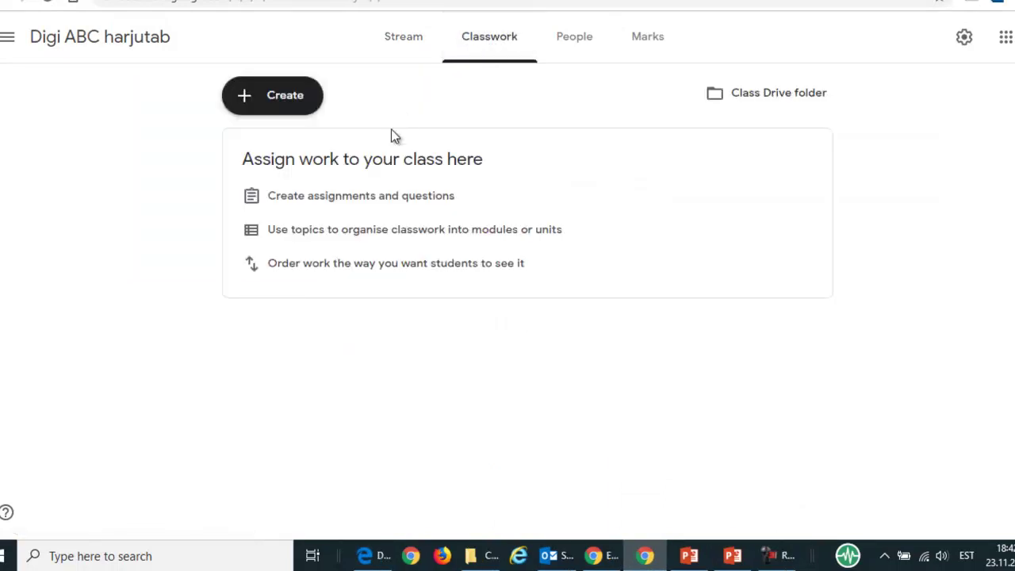
left_click(271, 106)
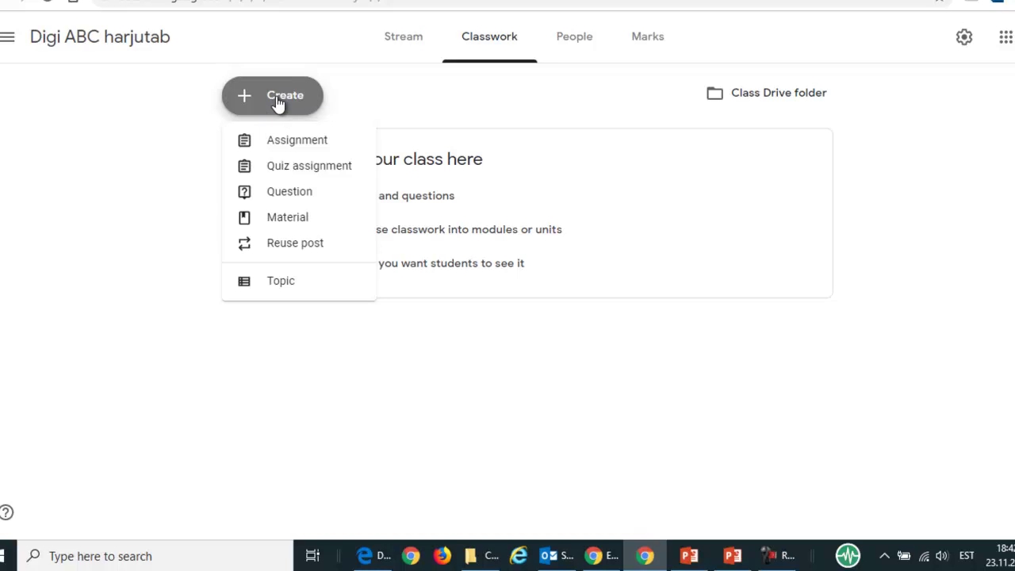
left_click(280, 146)
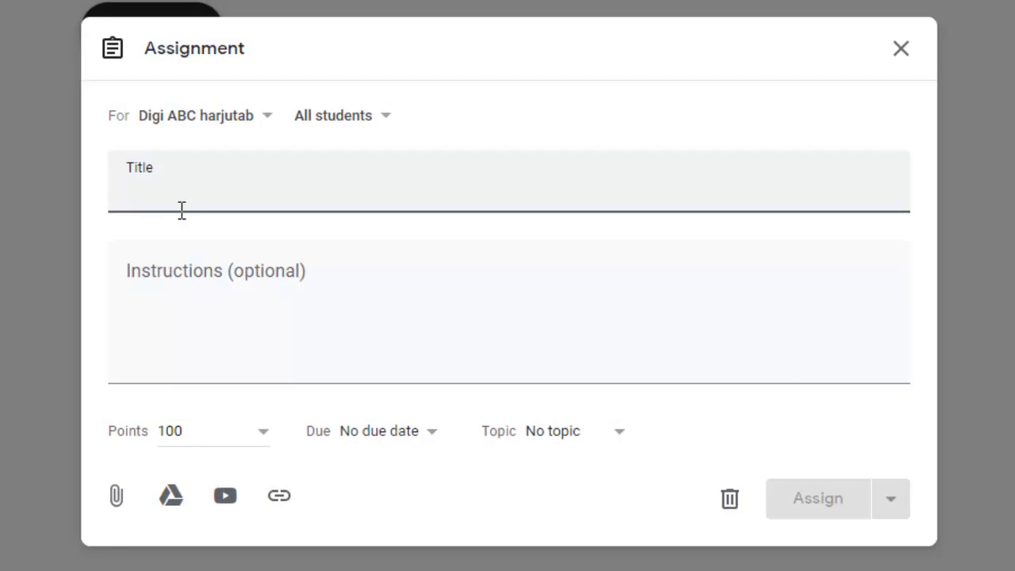
type("Kirjand suvest")
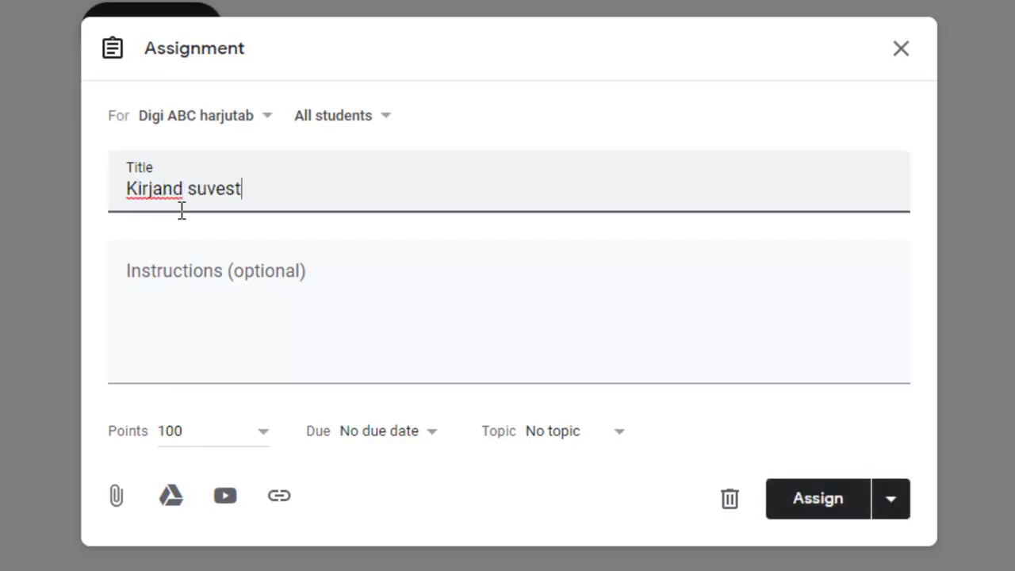
Enter the assignment instructions "Kirjuta oma suvest!" and set the points to 10.
left_click(186, 358)
type("Kir")
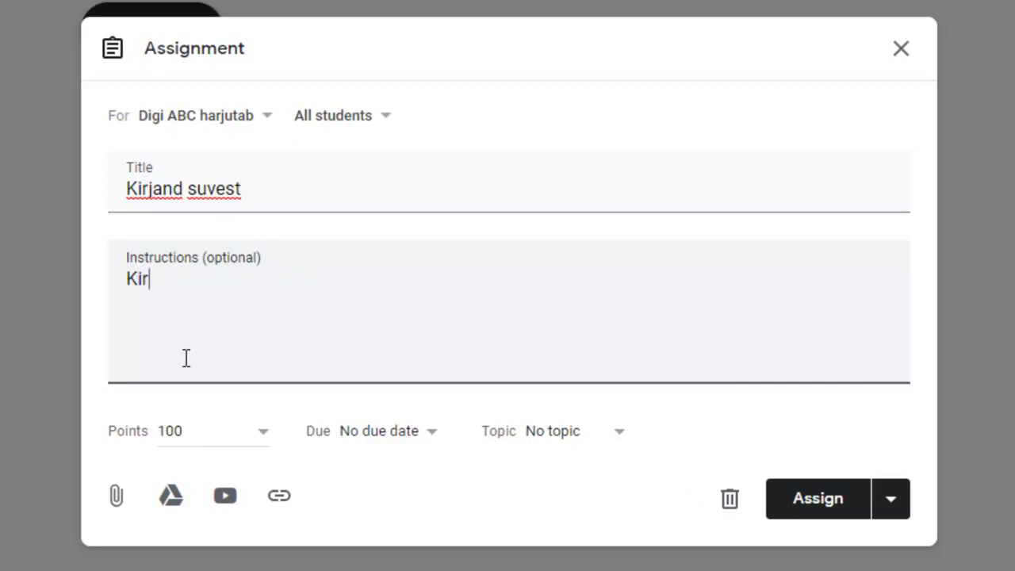
type("juta oma suvest!")
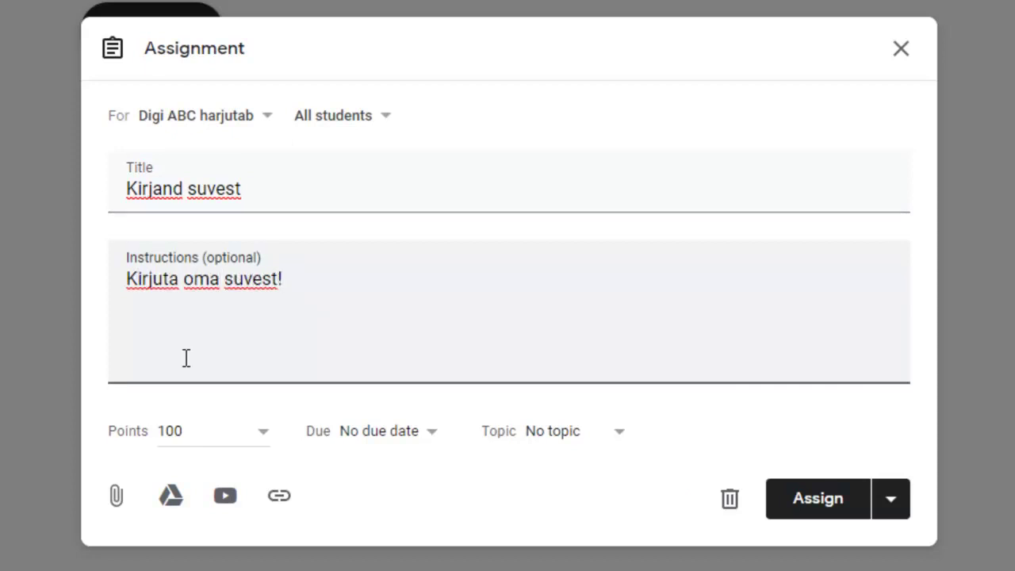
left_click(257, 432)
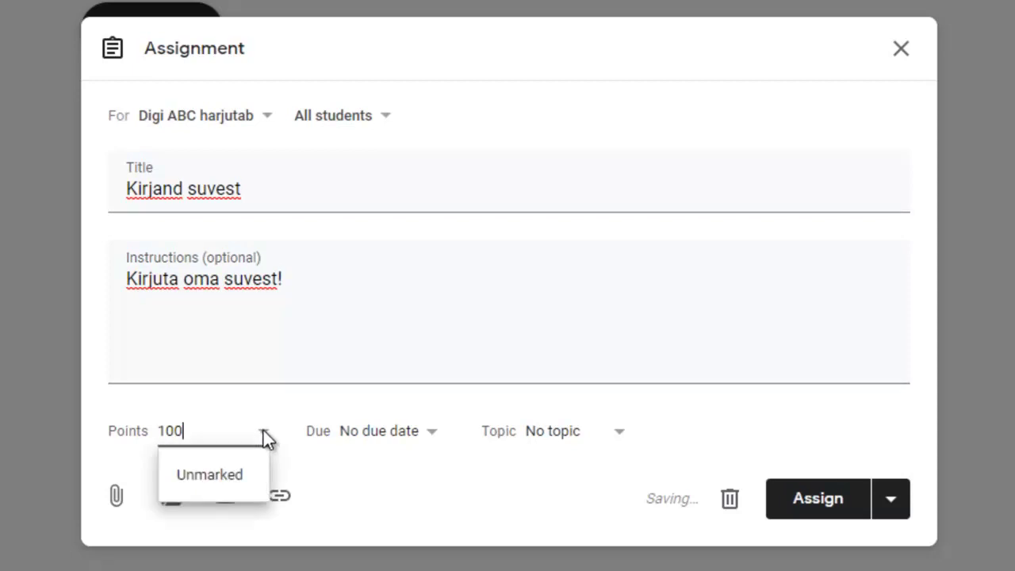
key("BackSpace")
key("BackSpace")
type("0")
Look at the due date and topic options of the assignment without setting either.
left_click(429, 443)
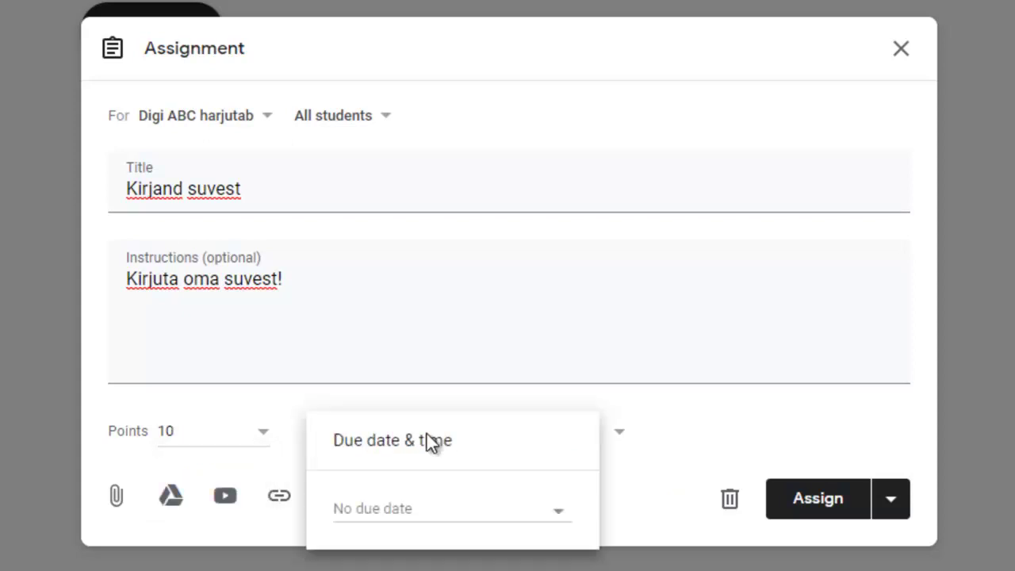
left_click(689, 425)
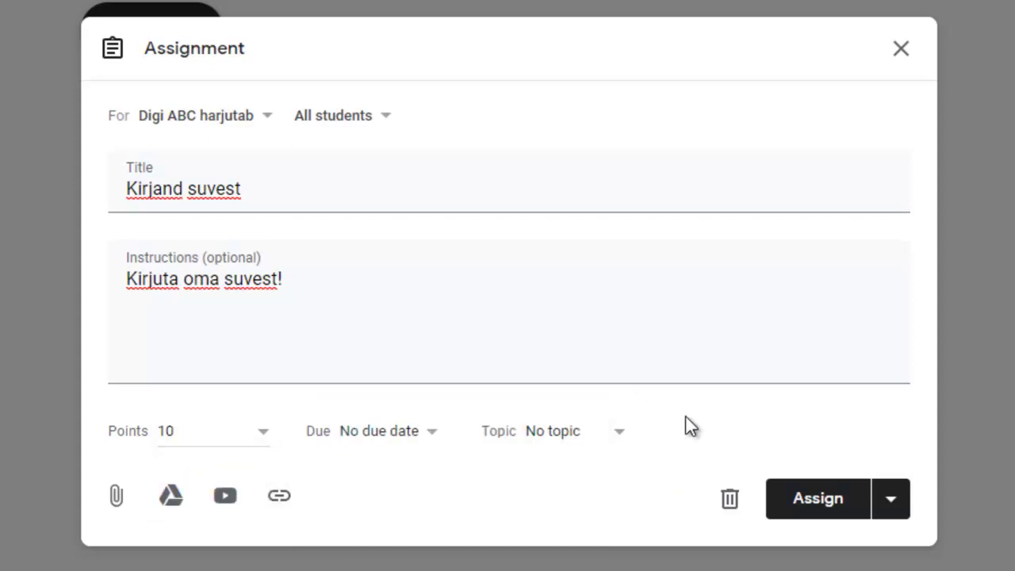
left_click(619, 435)
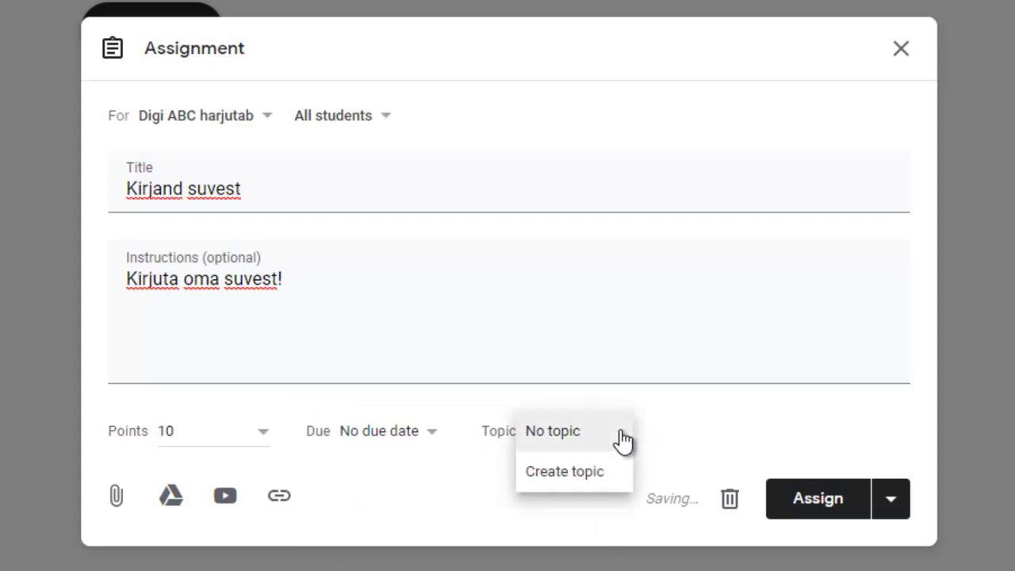
left_click(712, 419)
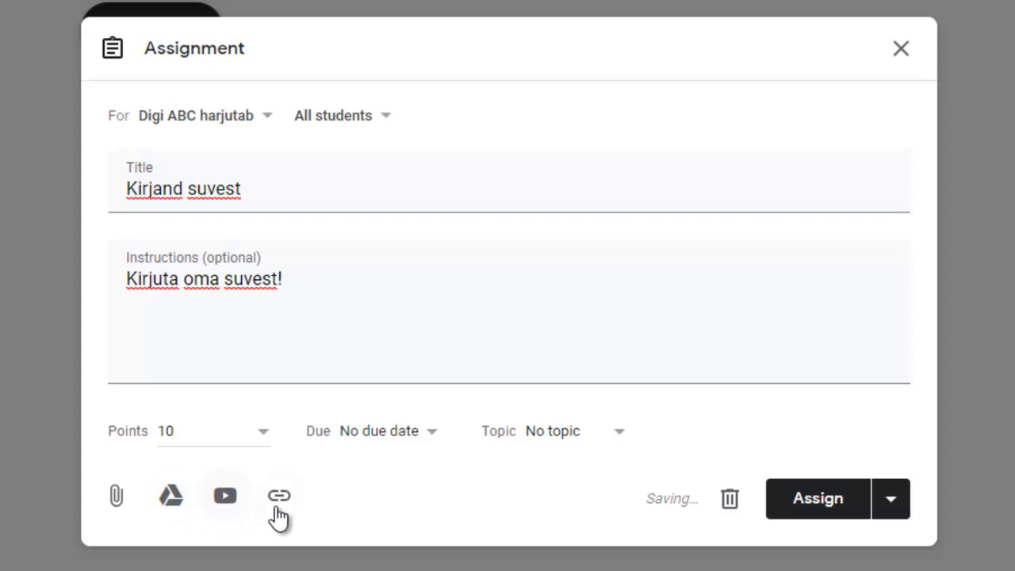
Assign the "Kirjand suvest" assignment to all students immediately.
left_click(894, 512)
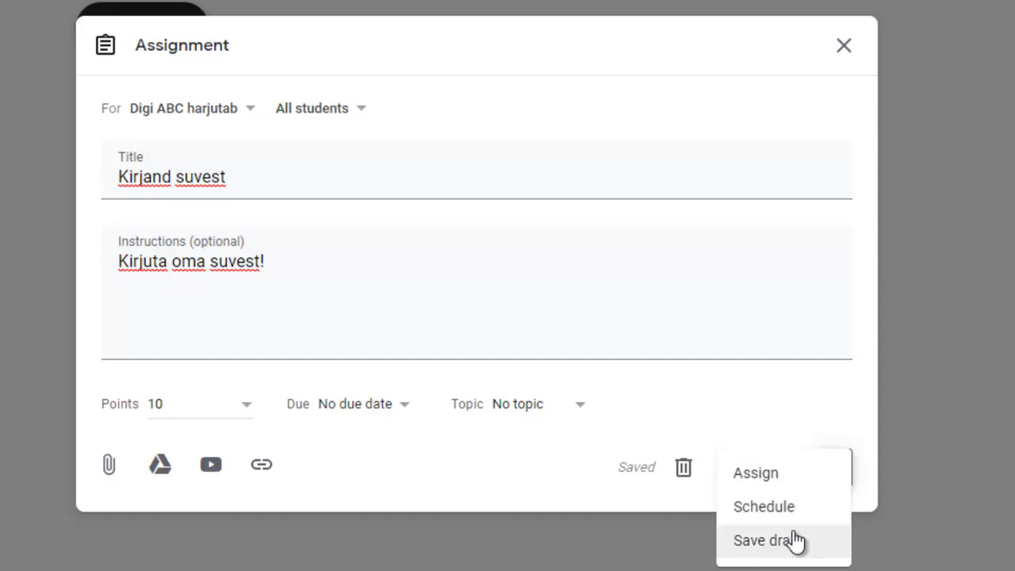
left_click(759, 484)
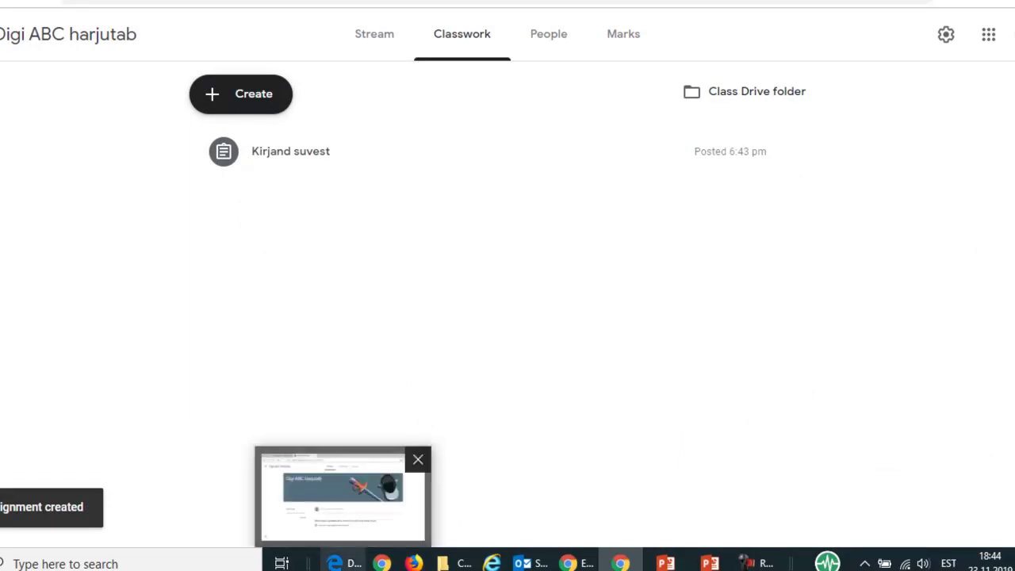
Switch to the student's Edge window, open the full "Kirjand suvest" assignment from the classwork and dismiss the introductory tip.
left_click(343, 563)
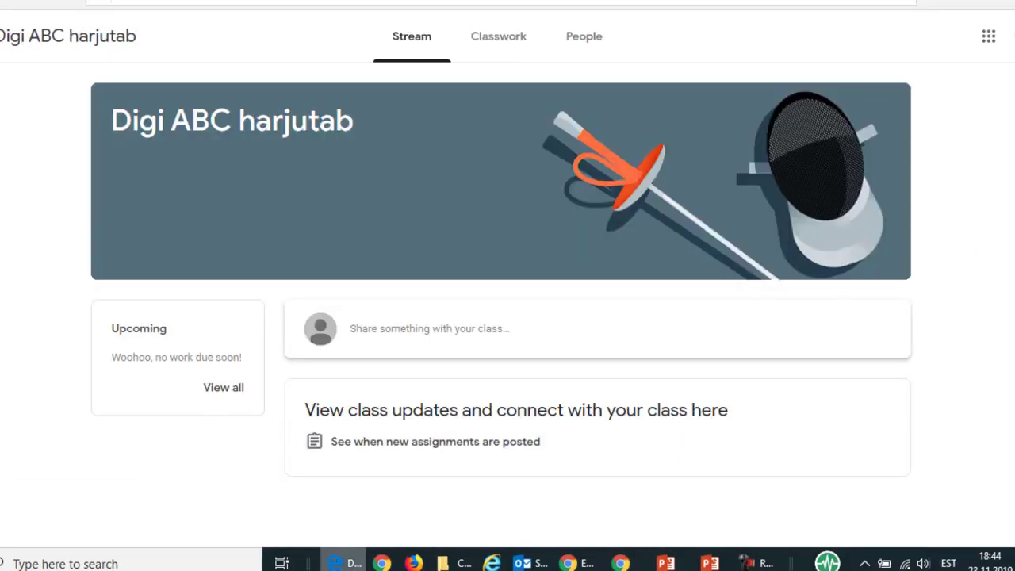
left_click(499, 48)
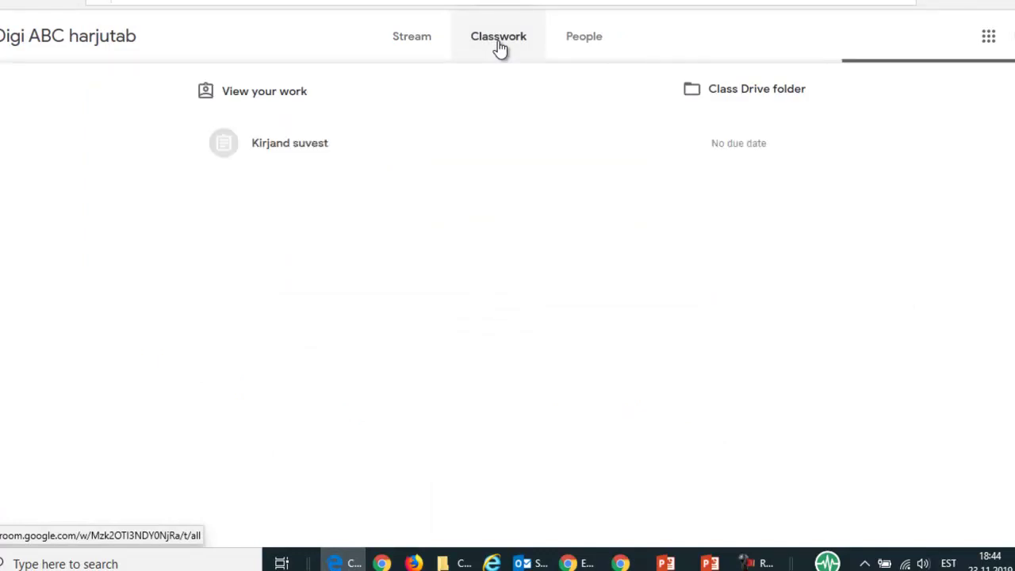
left_click(288, 151)
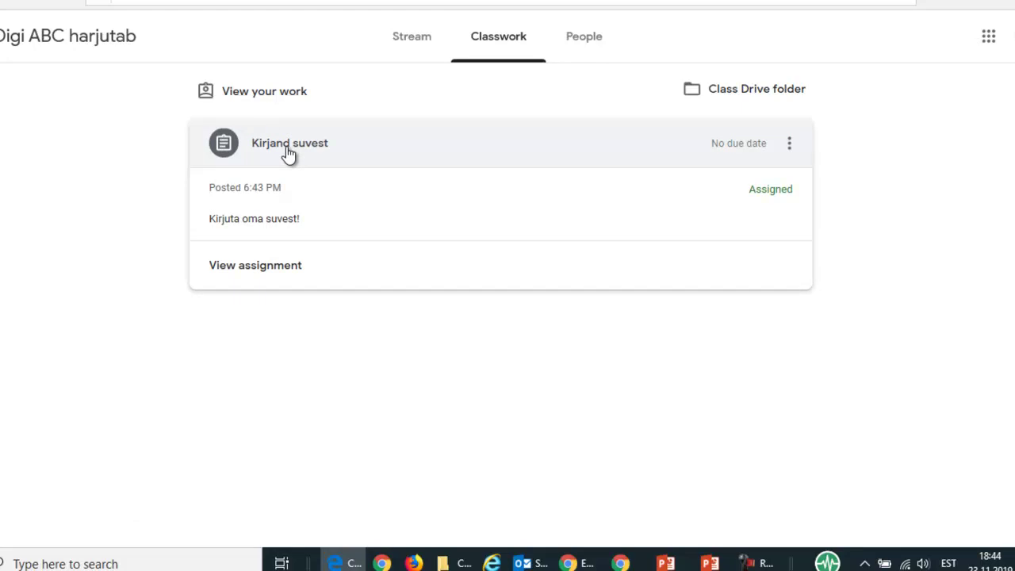
left_click(265, 269)
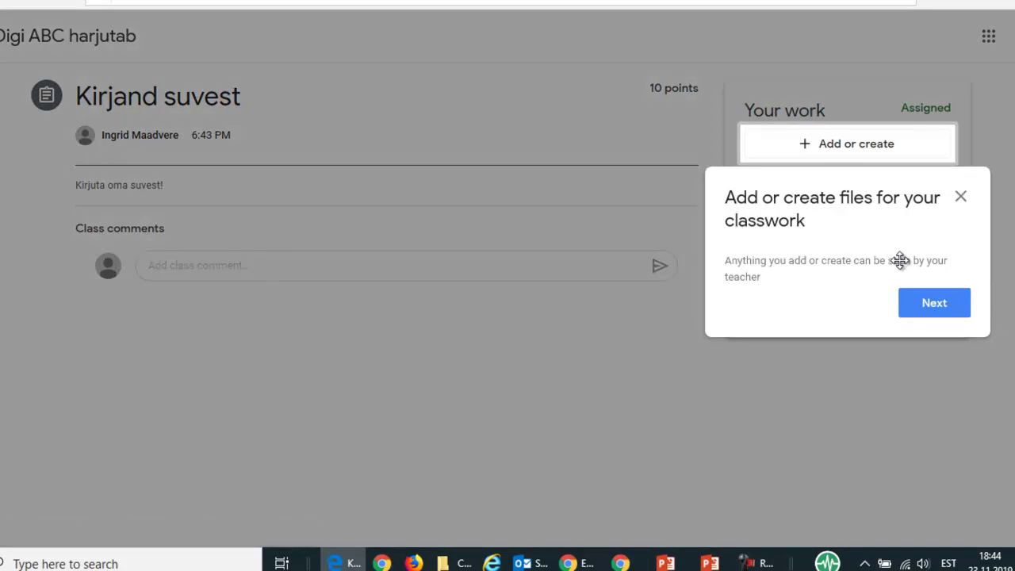
left_click(960, 197)
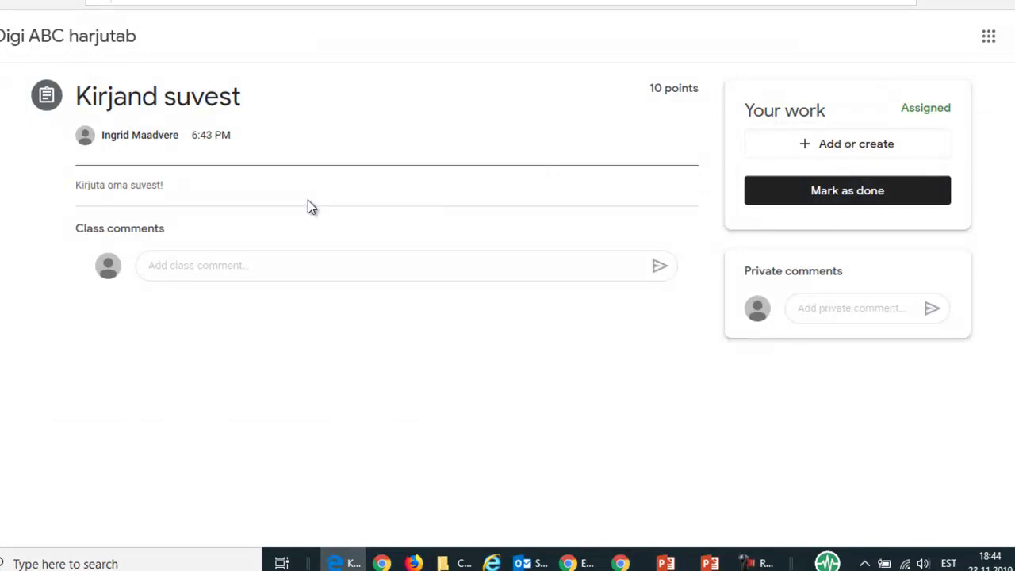
Create a new Google Docs file for the student's work, open it and write "Minu kirjad".
left_click(834, 153)
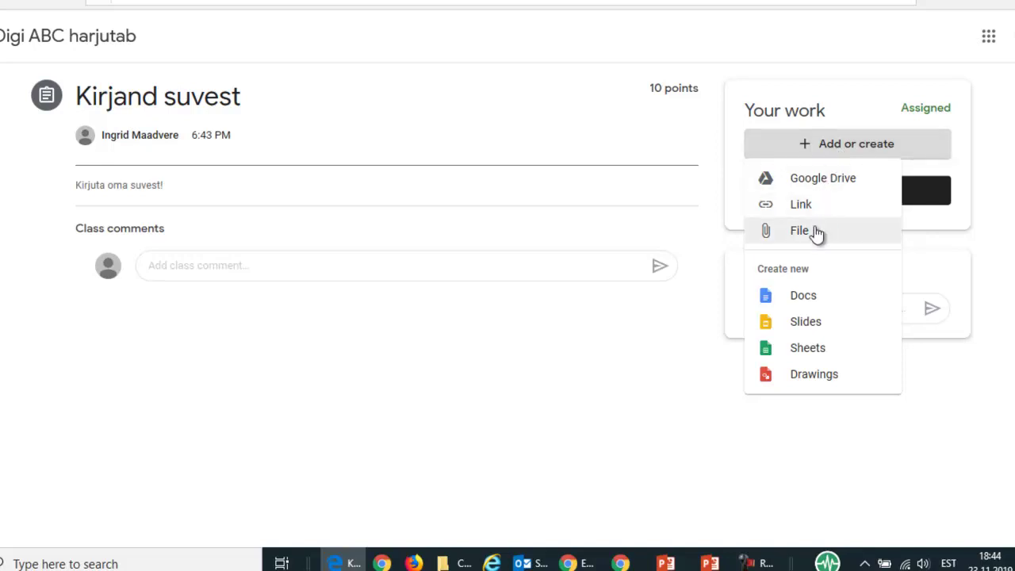
left_click(805, 304)
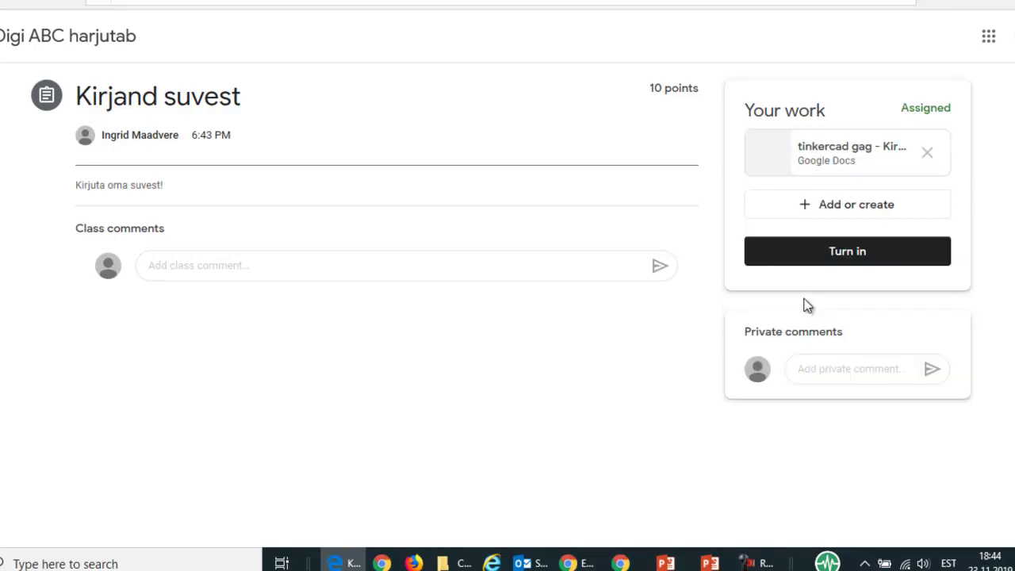
left_click(833, 151)
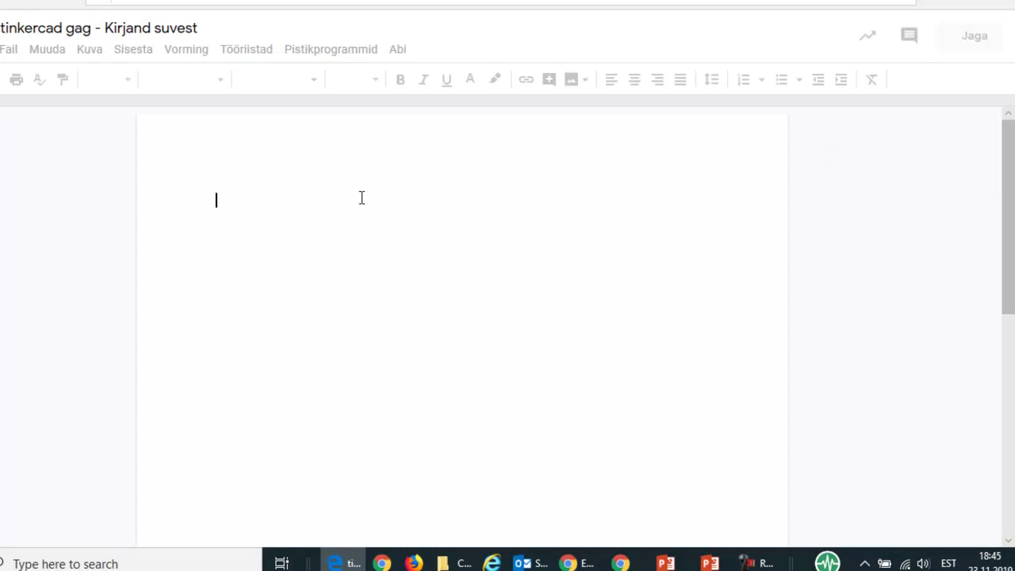
type("Mi")
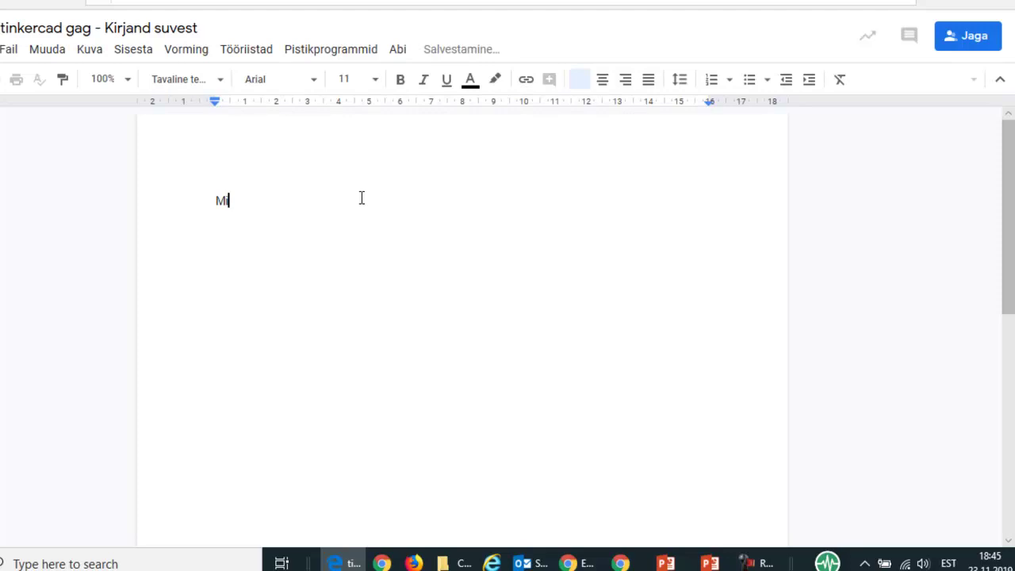
type("nu kirjad")
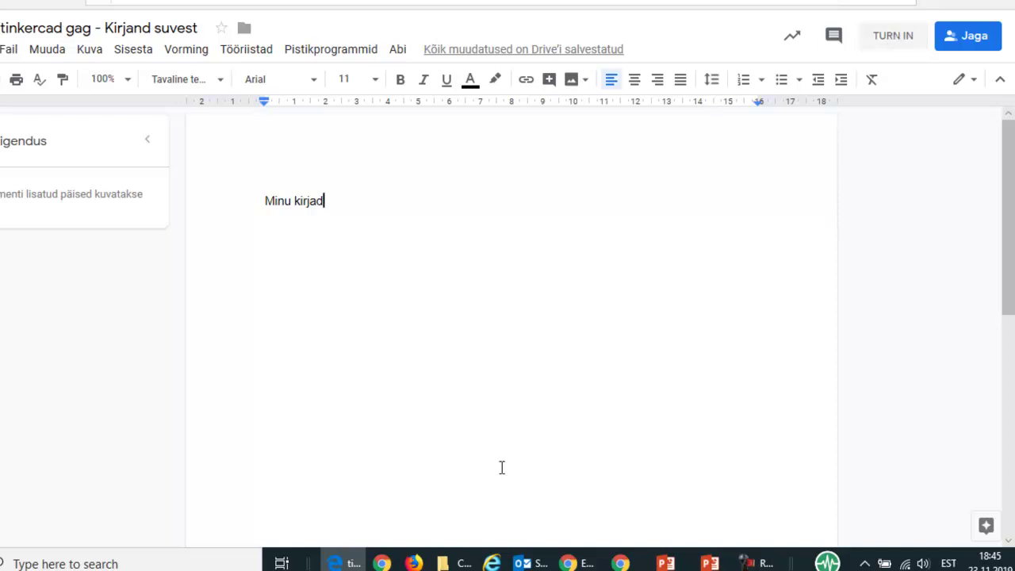
In the teacher's Chrome window, view the student's document in the student work for "Kirjand suvest".
left_click(576, 563)
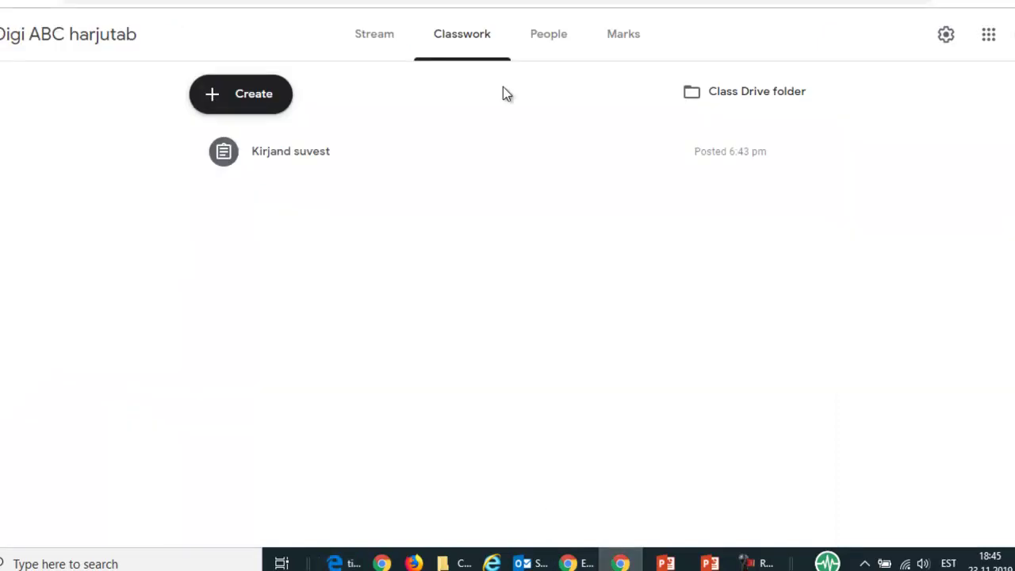
left_click(280, 158)
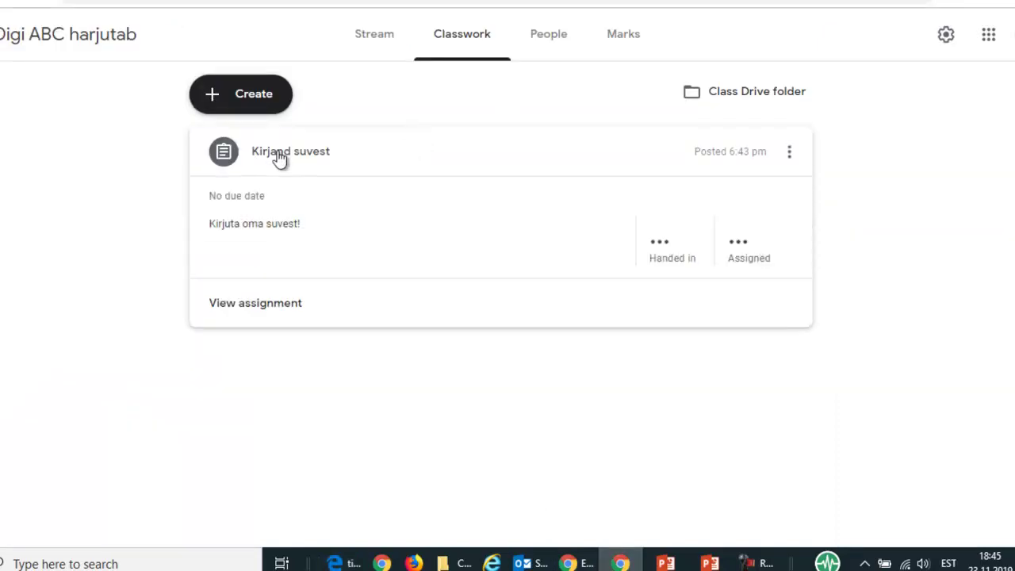
left_click(263, 310)
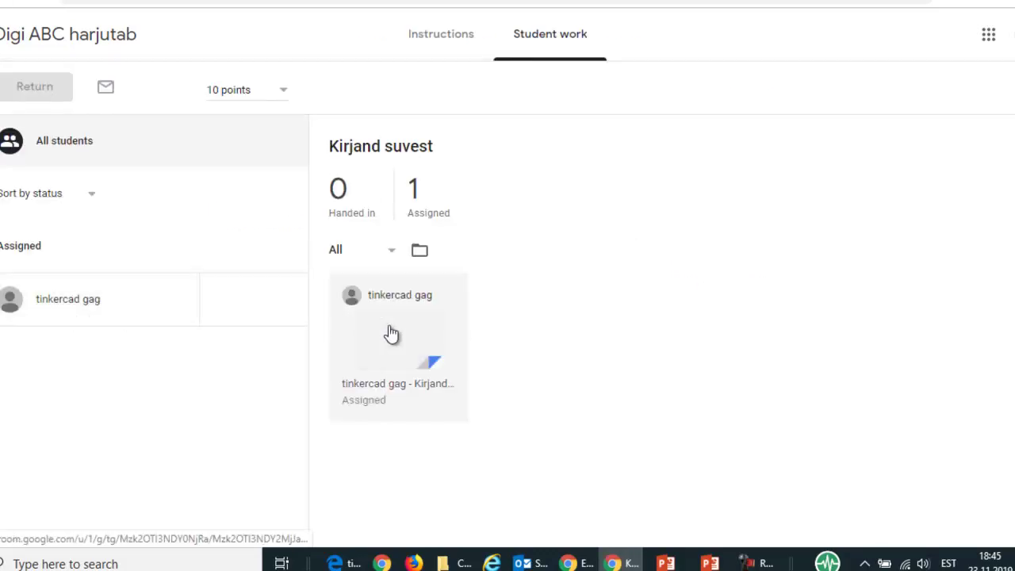
left_click(399, 335)
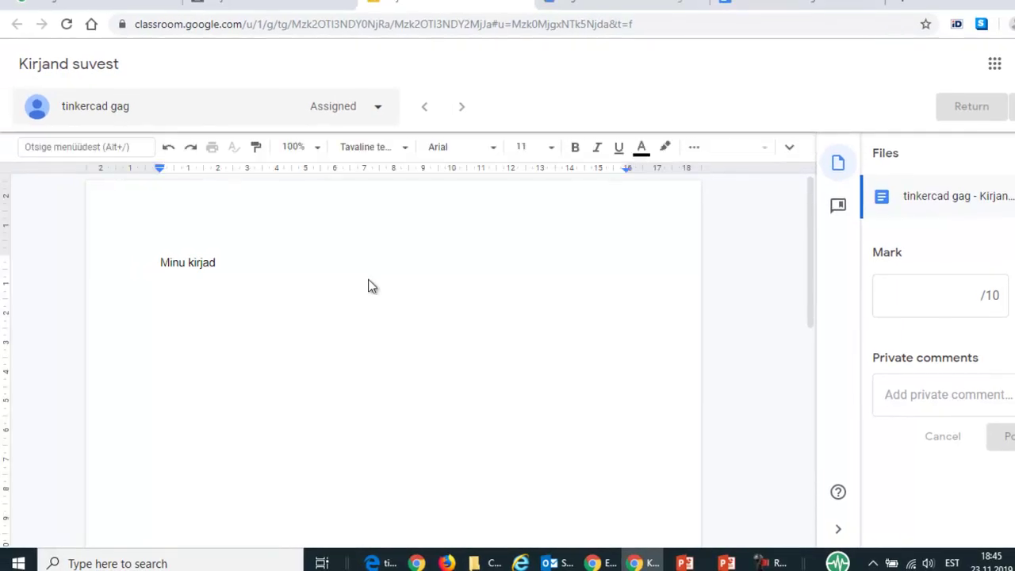
Close the student document's tab, switch to the student's Edge window and turn in the "Kirjand suvest" document.
left_click(522, 4)
left_click(381, 563)
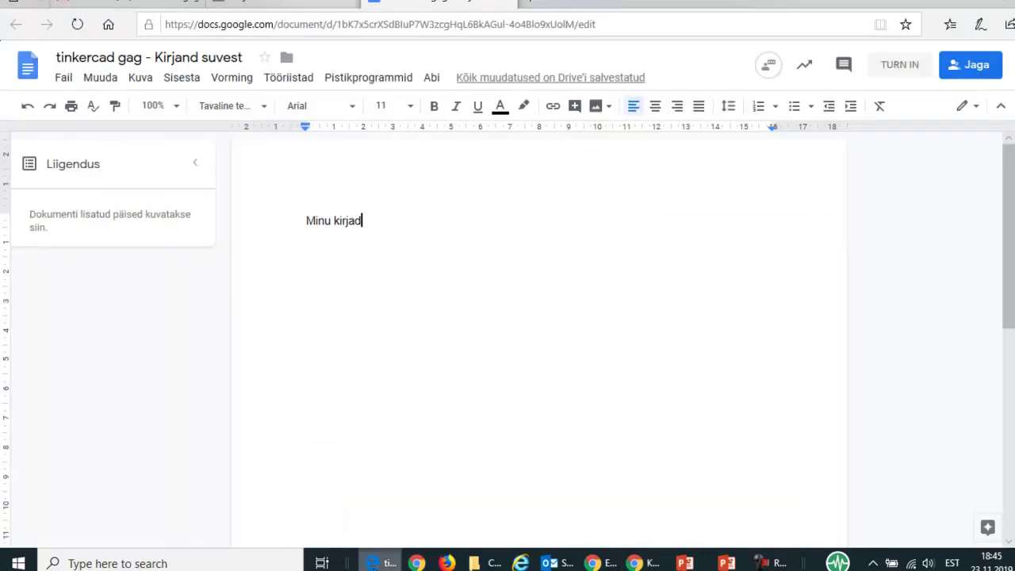
left_click(907, 66)
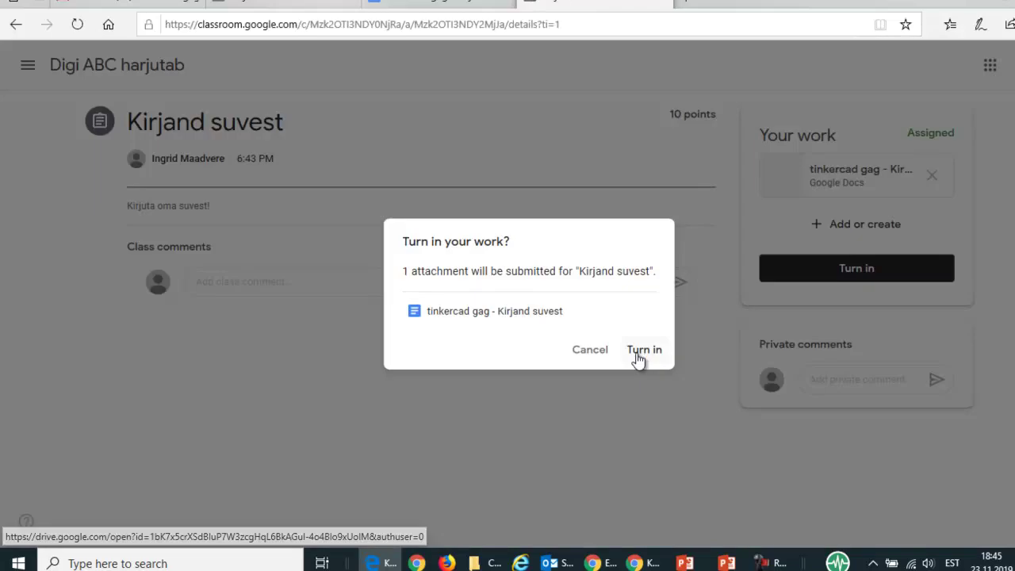
left_click(639, 351)
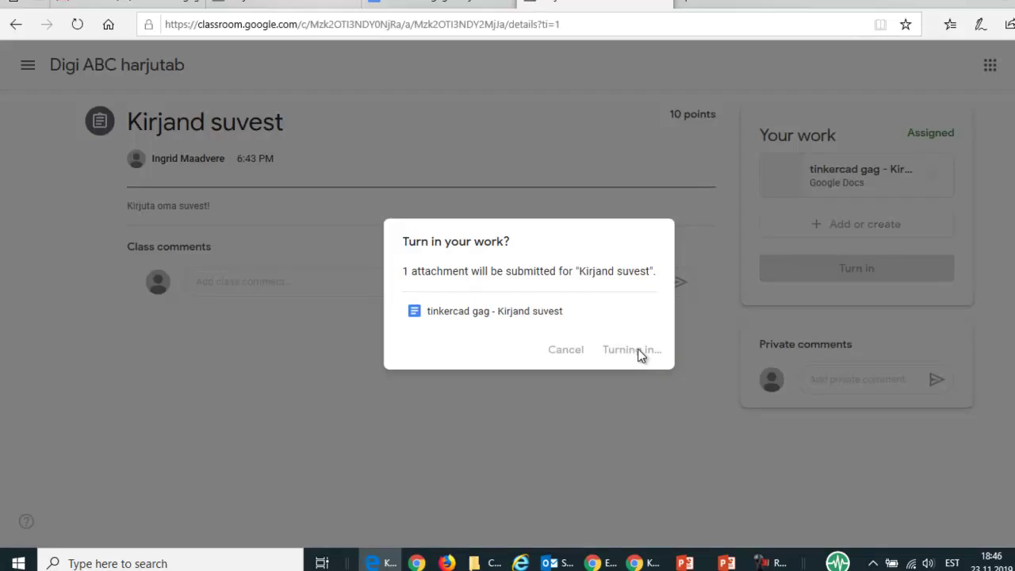
Switch back to the teacher's Chrome window and open the student's submission from the "Kirjand suvest" student work.
key("alt+Tab")
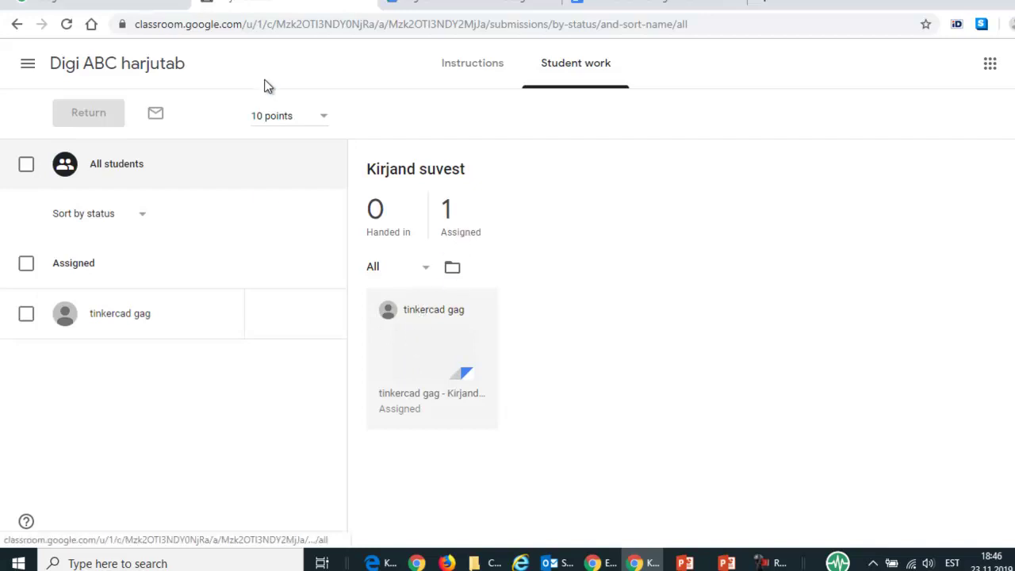
left_click(573, 66)
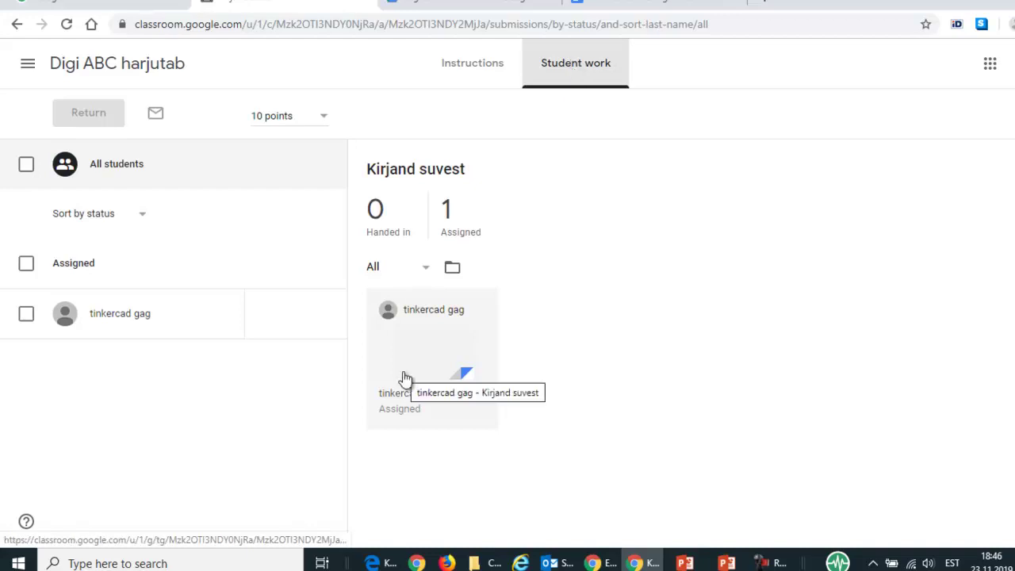
left_click(459, 375)
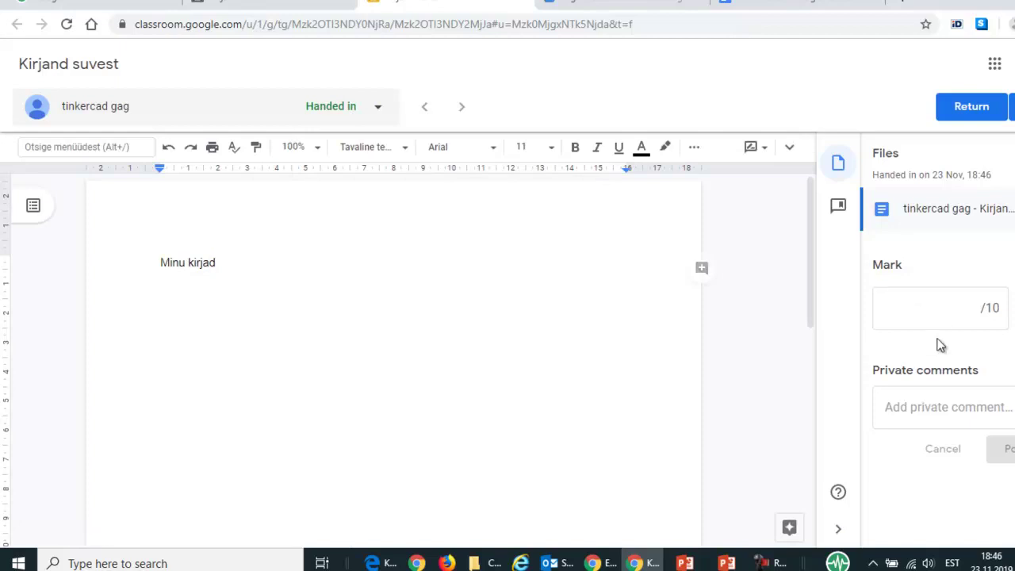
Mark the student's "Kirjand suvest" work with 0 out of 10 and return it to the student.
left_click(900, 407)
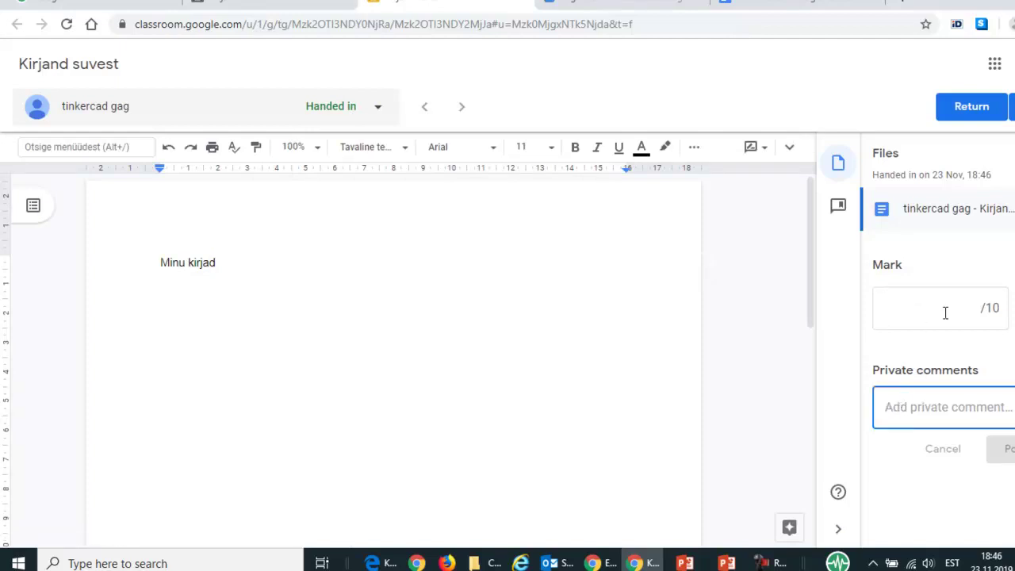
left_click(964, 309)
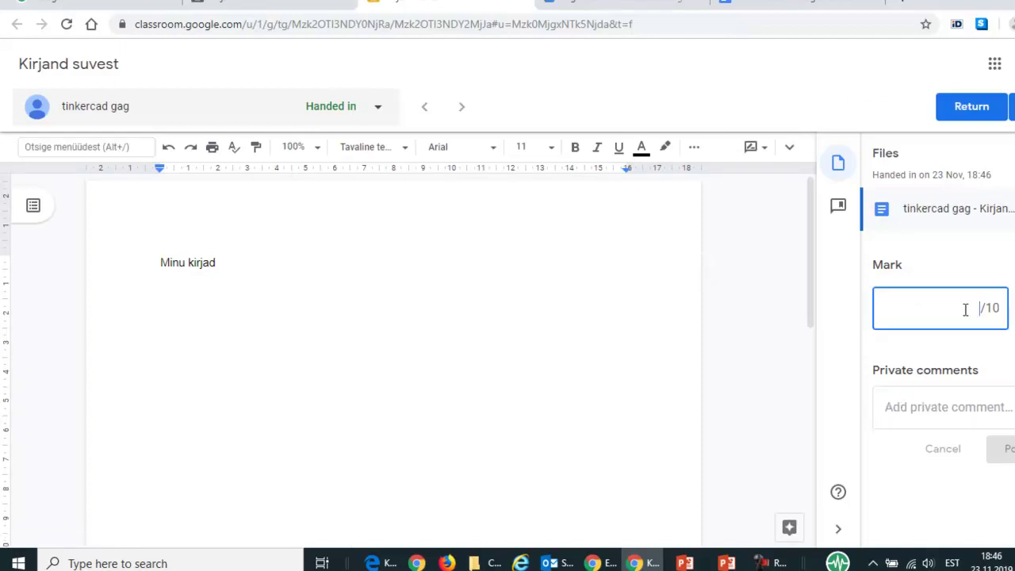
type("0")
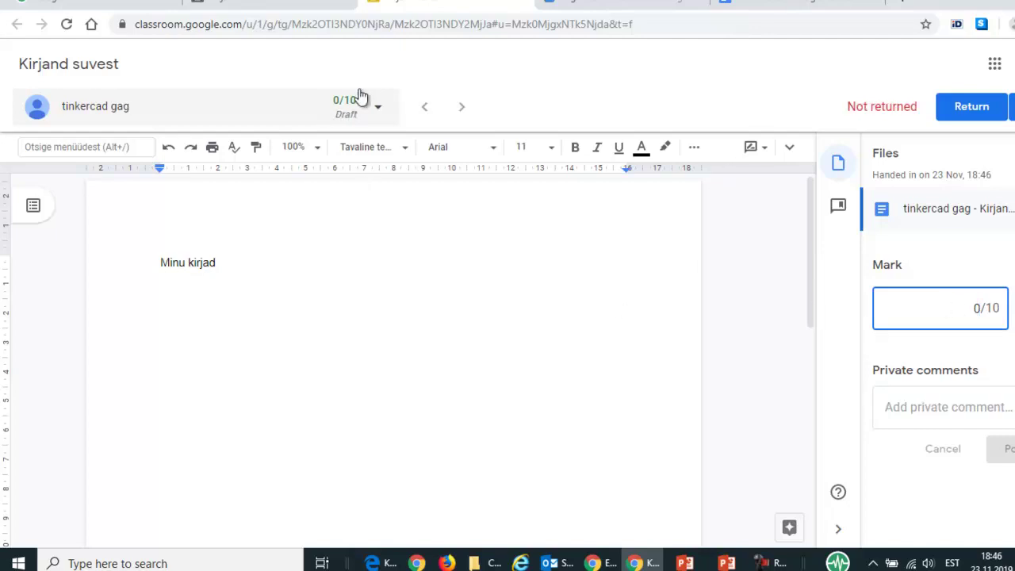
left_click(378, 111)
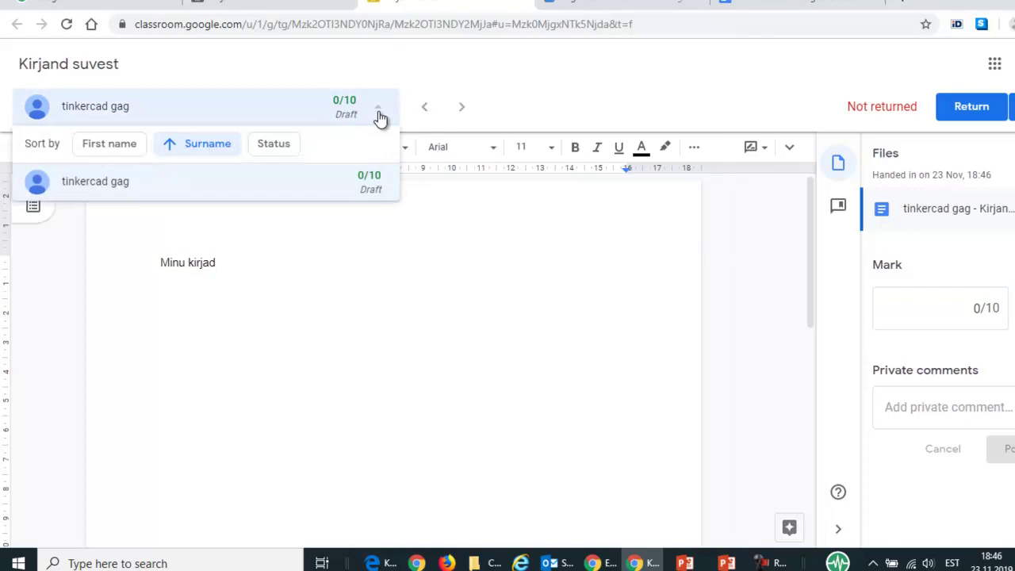
left_click(380, 116)
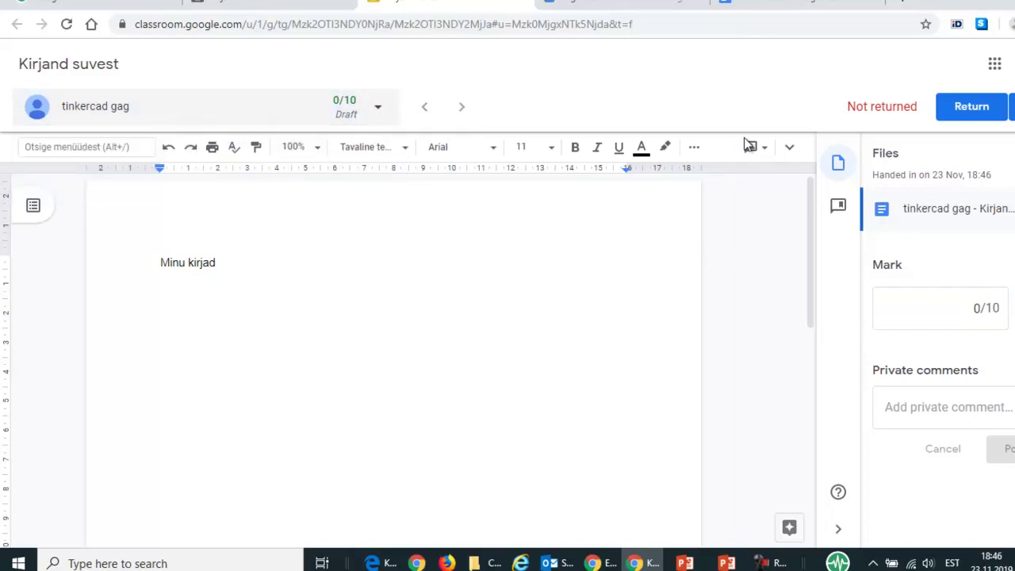
left_click(971, 107)
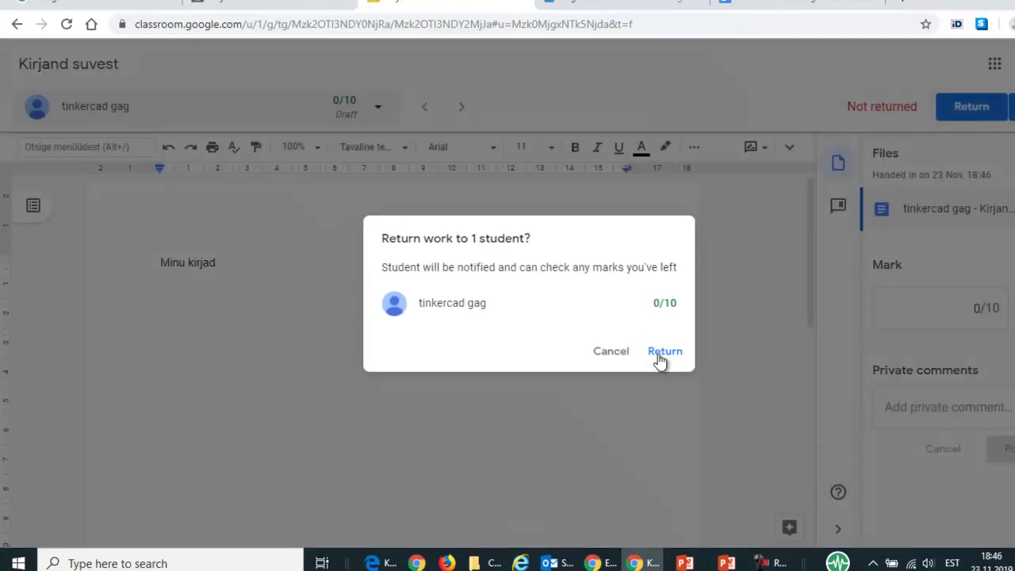
left_click(663, 353)
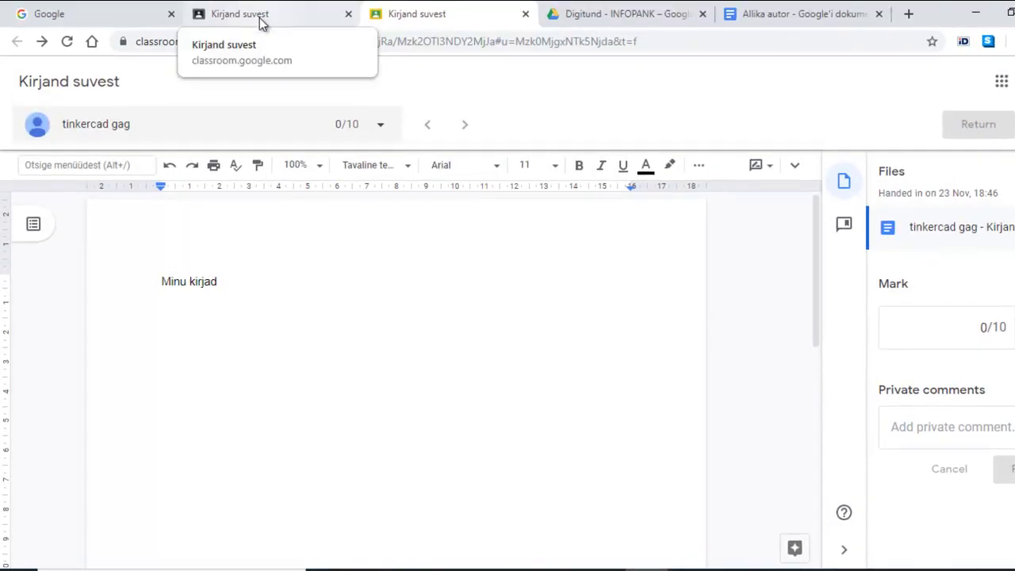
Create a new assignment in the Digi ABC harjutab classwork and title it "Otsi allika autor".
left_click(249, 10)
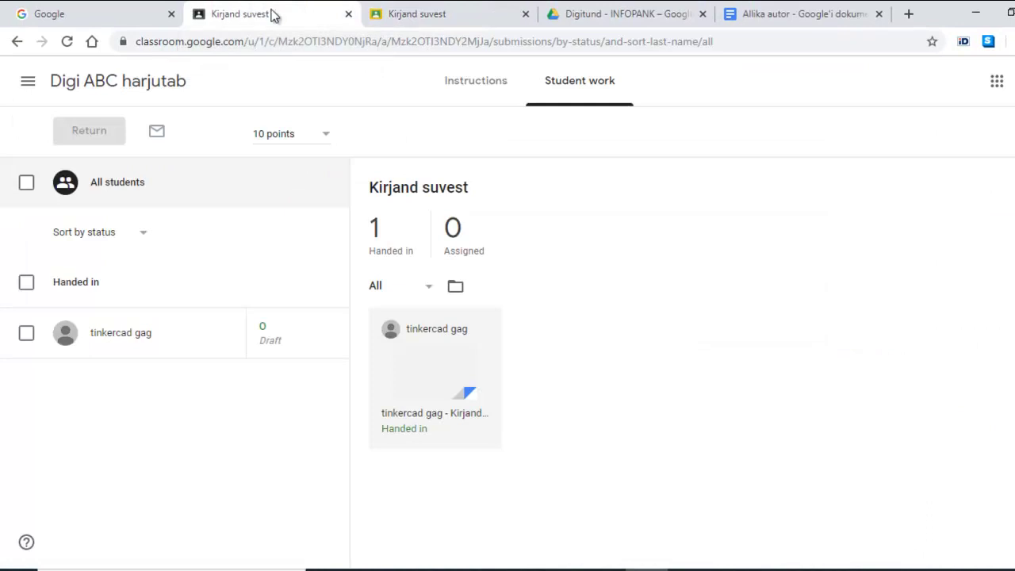
left_click(131, 94)
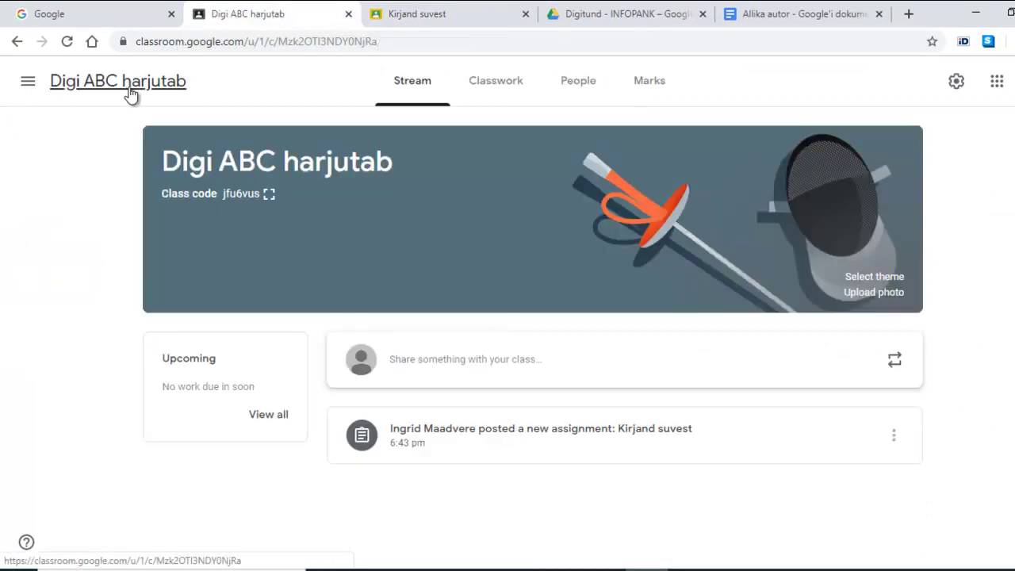
left_click(497, 87)
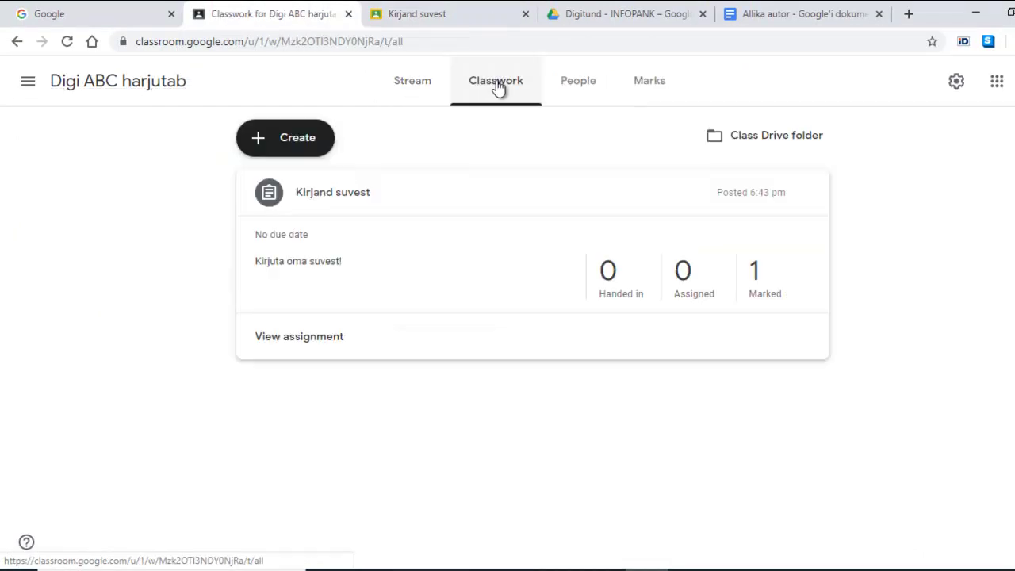
left_click(296, 146)
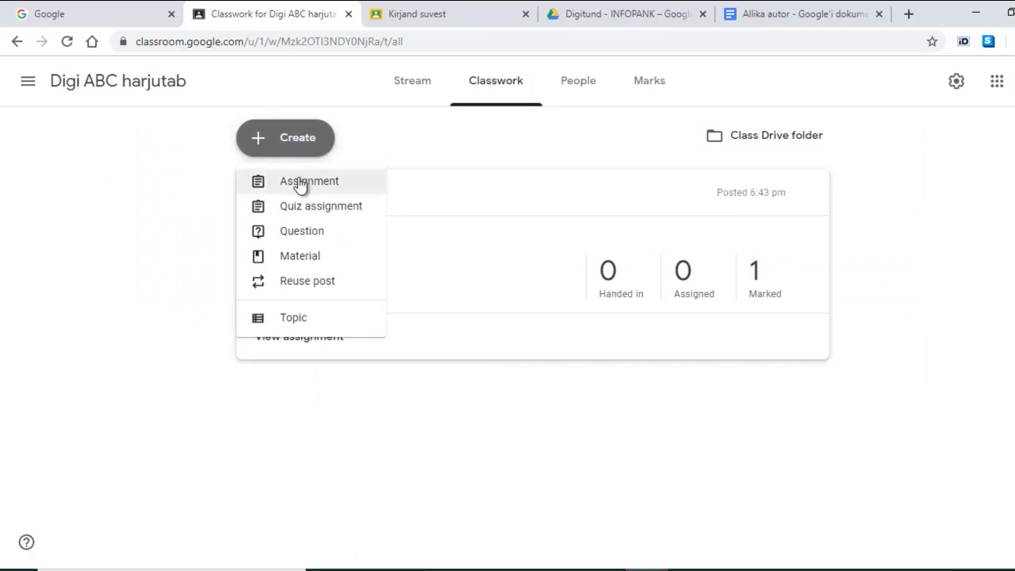
left_click(300, 183)
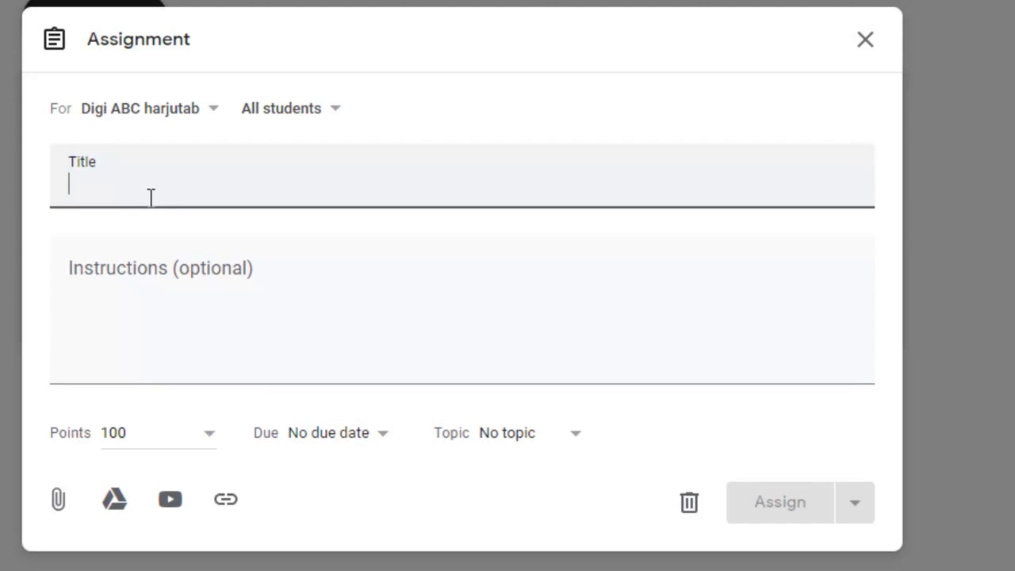
type("Otsi ")
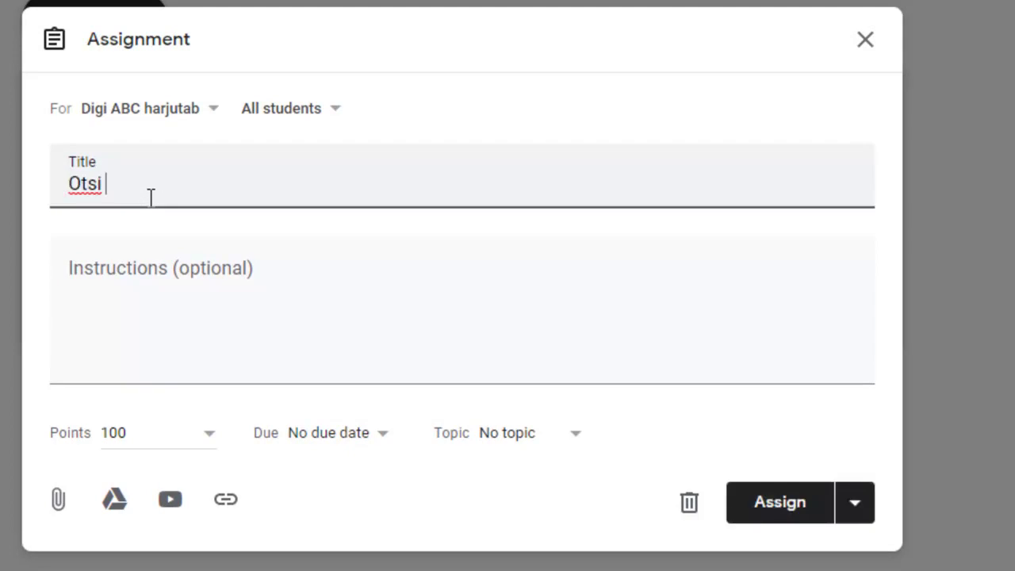
type("allika autor")
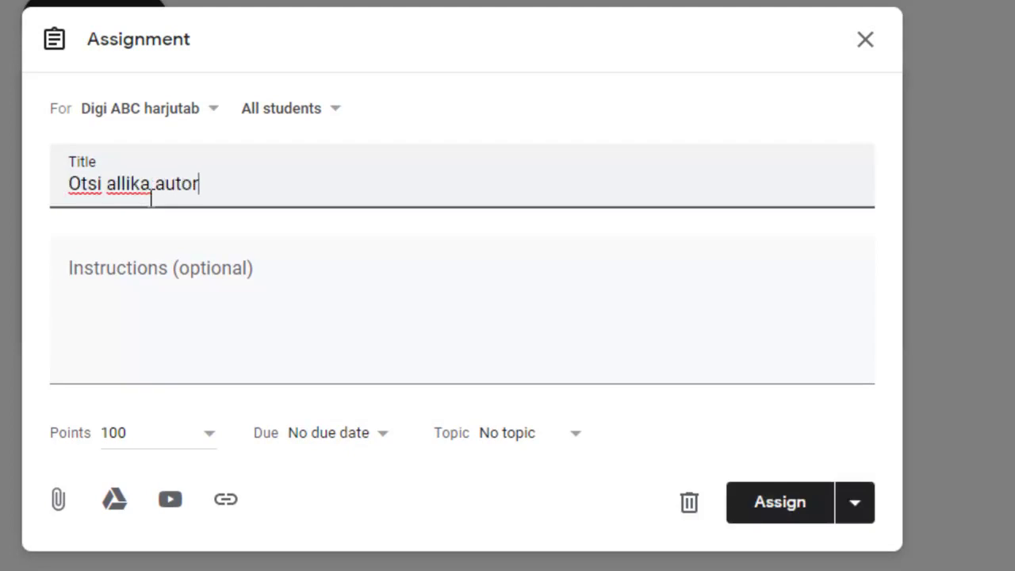
left_click(140, 265)
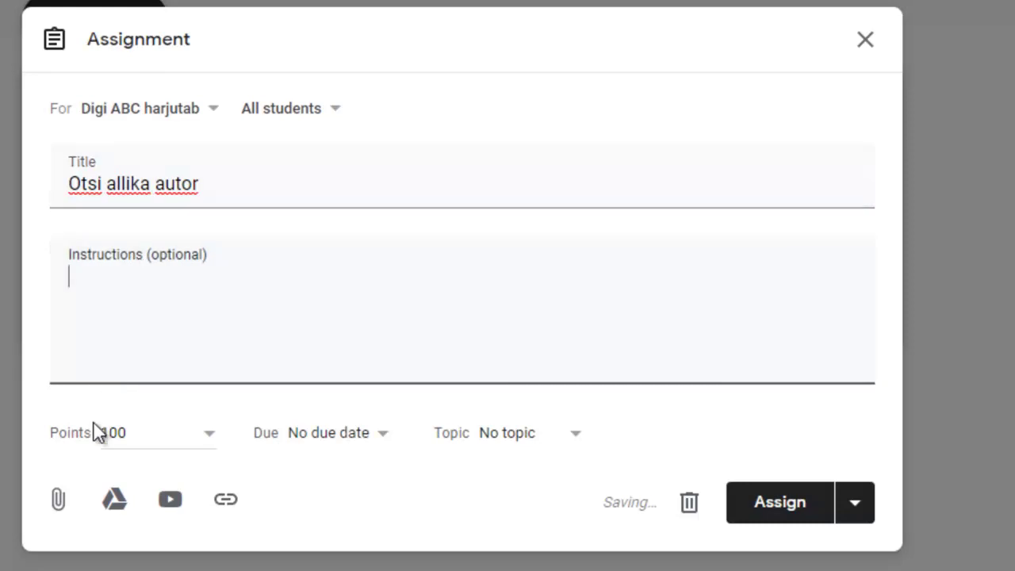
Attach the "Allika autor" document from Google Drive to the assignment.
left_click(115, 498)
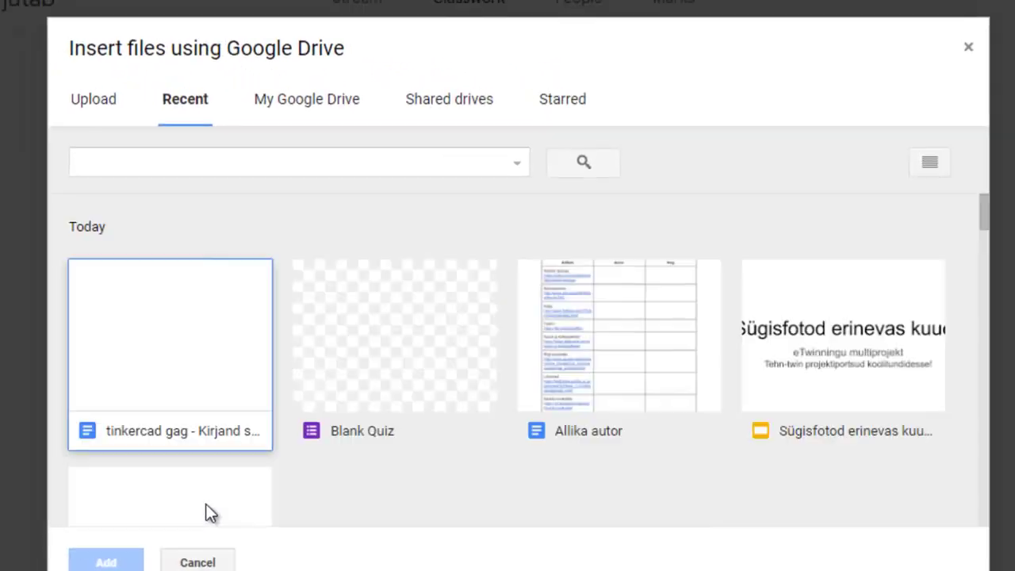
left_click(662, 333)
left_click(103, 561)
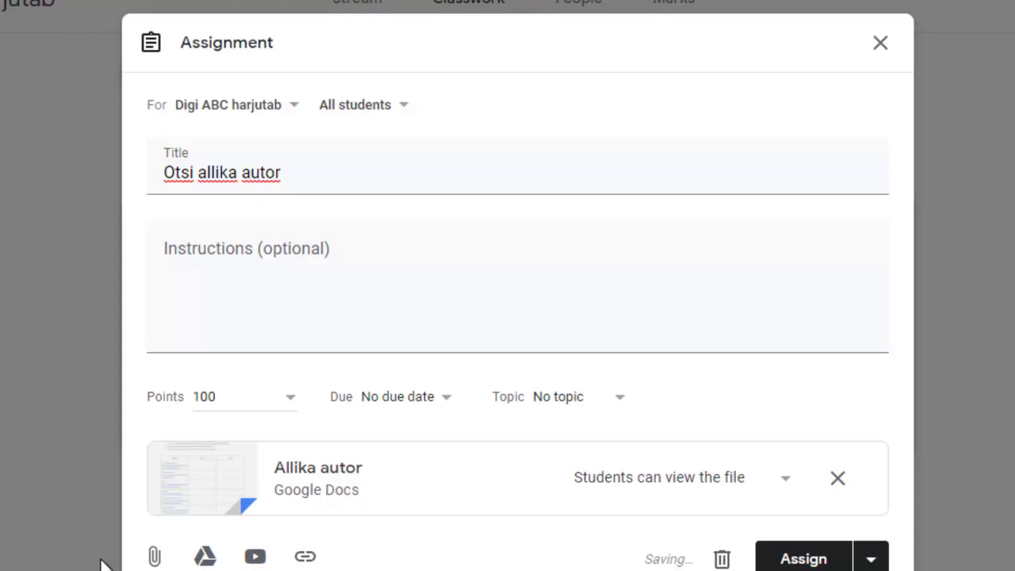
Set the attached document to make a copy for each student and assign the work to all students.
left_click(785, 483)
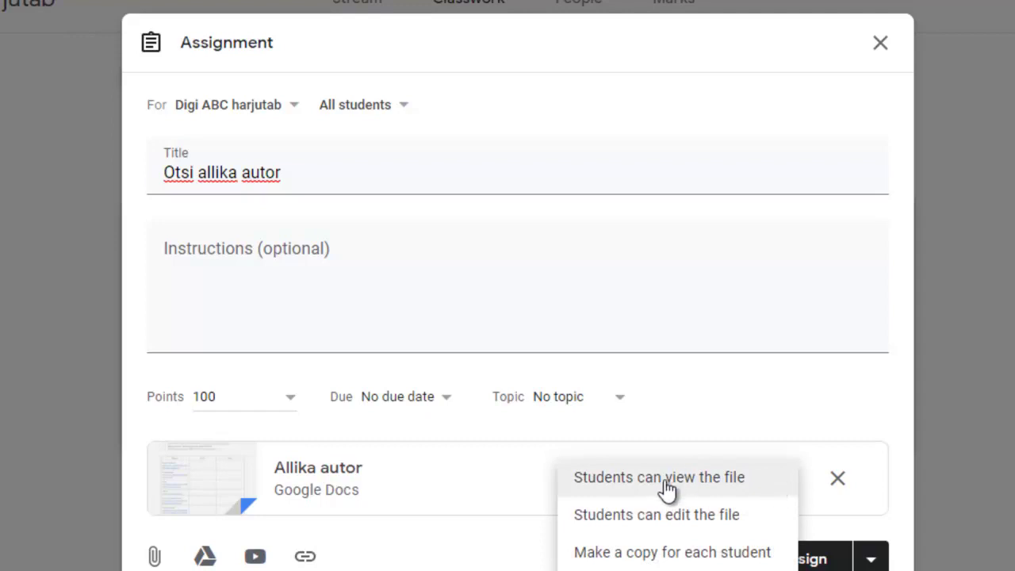
left_click(640, 555)
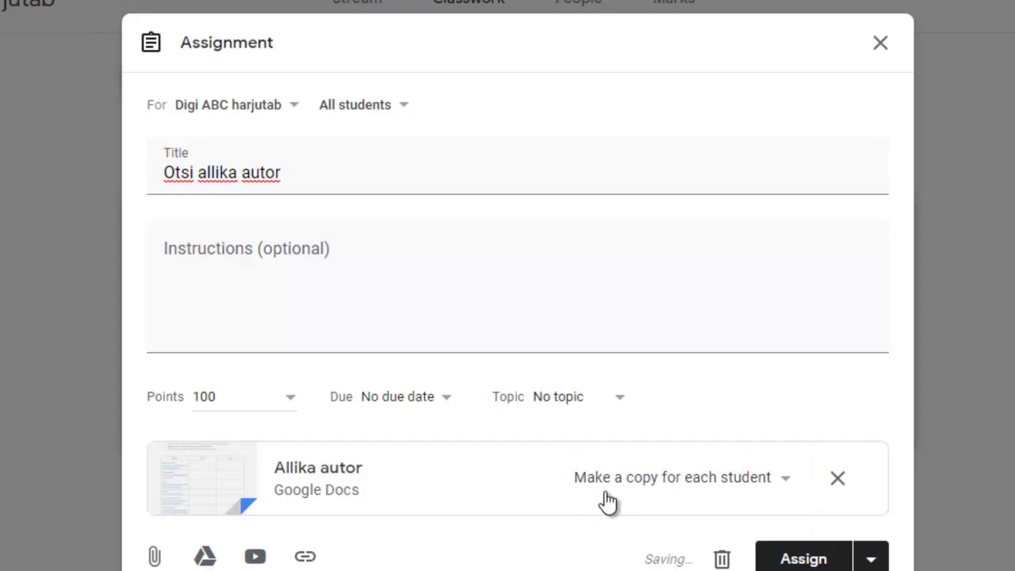
left_click(791, 562)
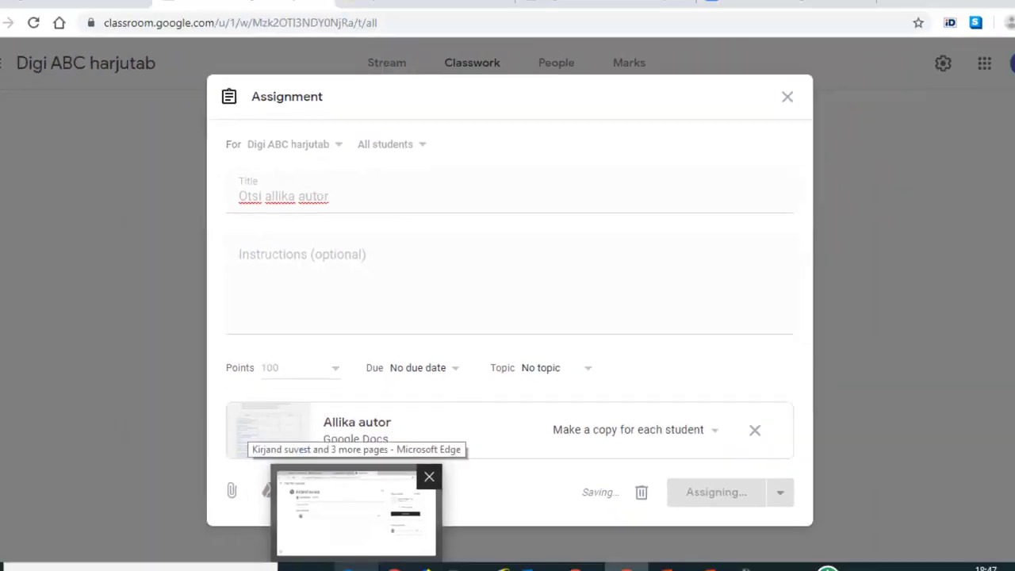
Switch to the student's Edge window and open the full "Otsi allika autor" assignment from the Digi ABC harjutab classwork.
left_click(365, 559)
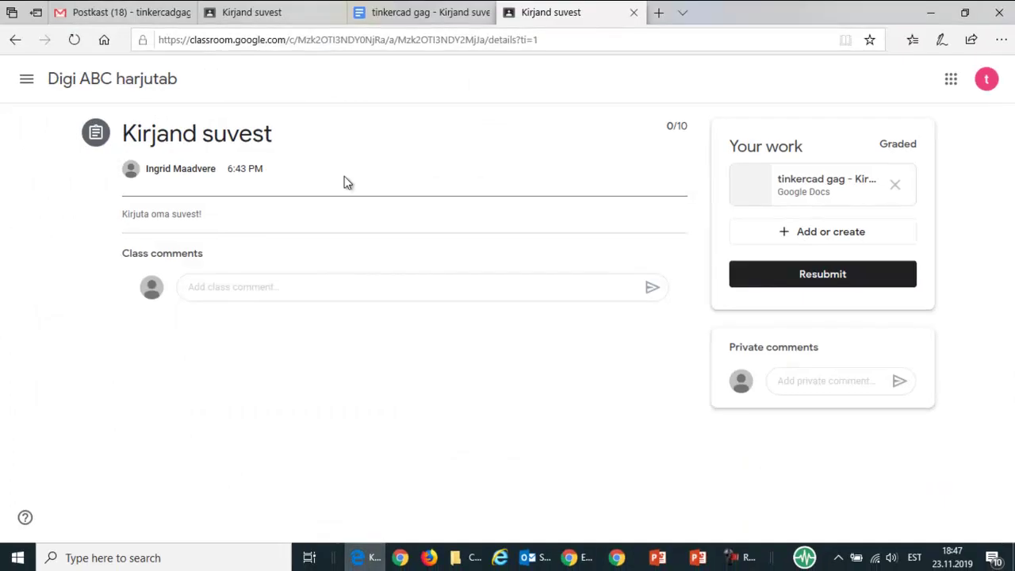
left_click(122, 84)
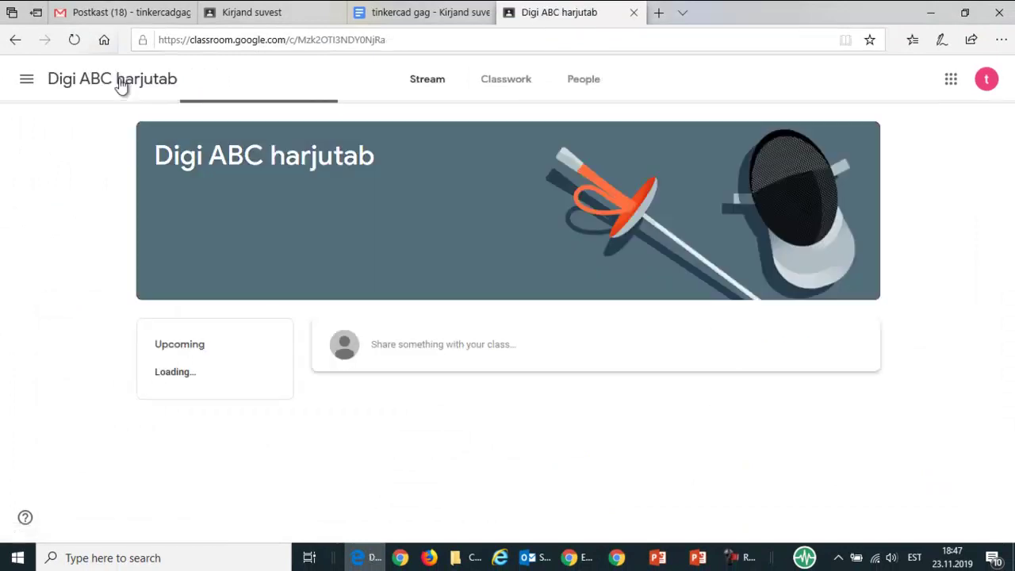
left_click(508, 89)
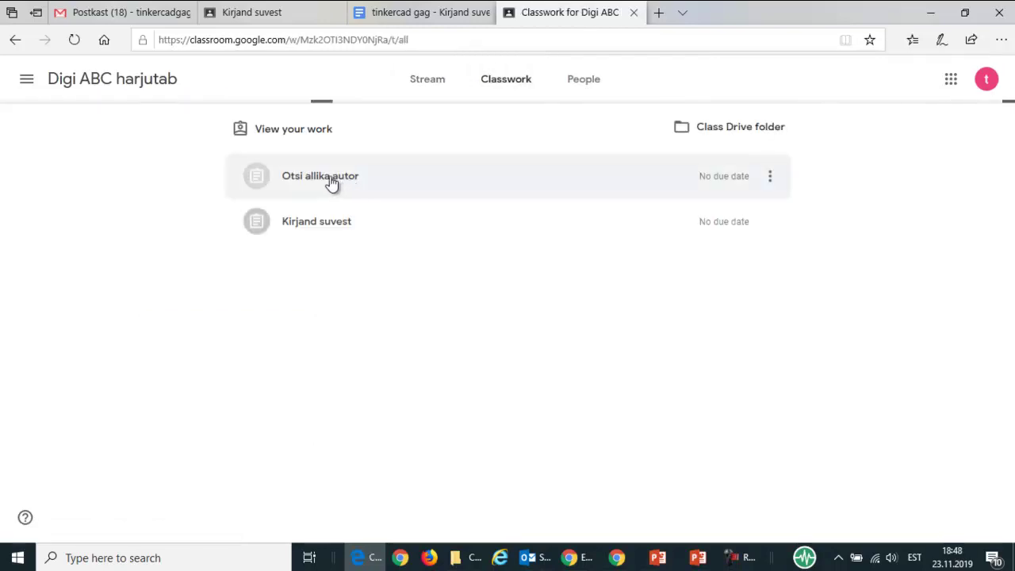
left_click(333, 182)
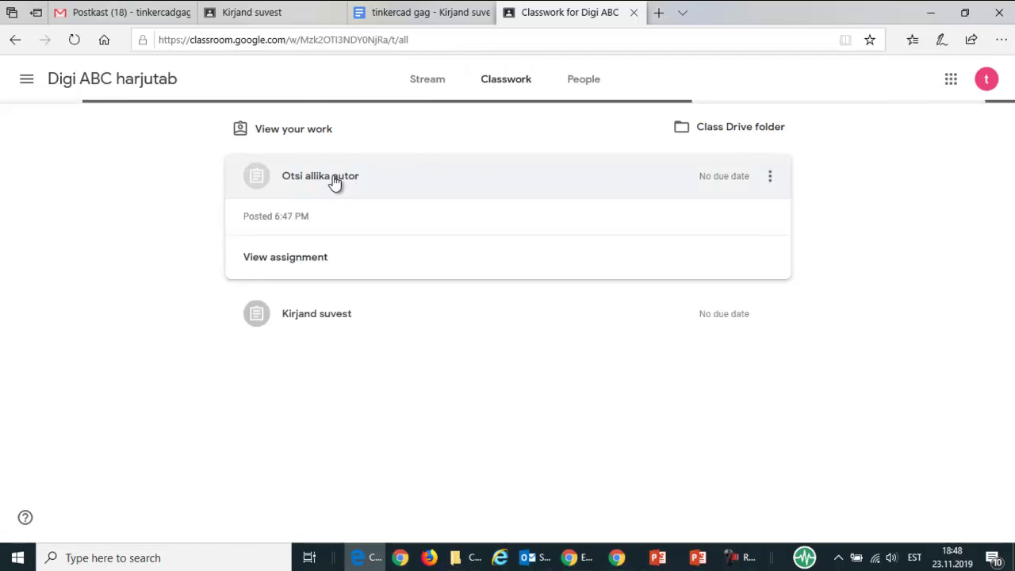
left_click(288, 268)
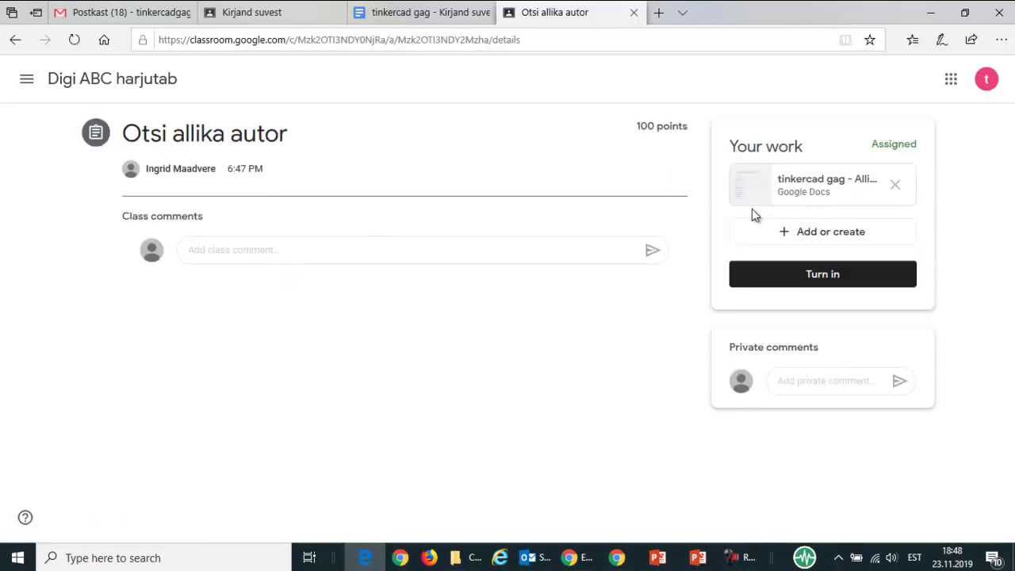
Open the student's own copy of "Allika autor" and look through its task instructions and source table.
left_click(819, 185)
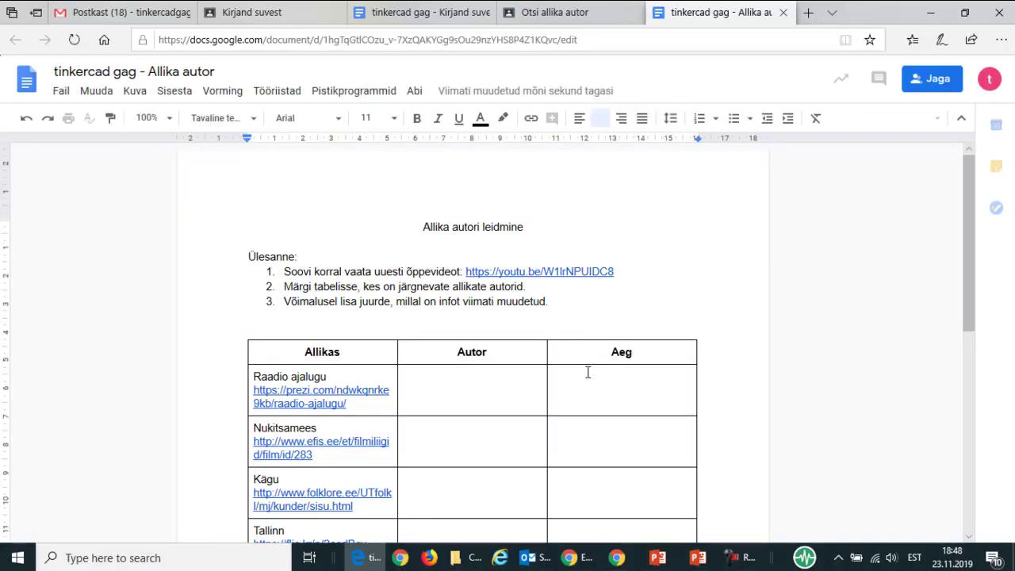
scroll(587, 372, "down", 3)
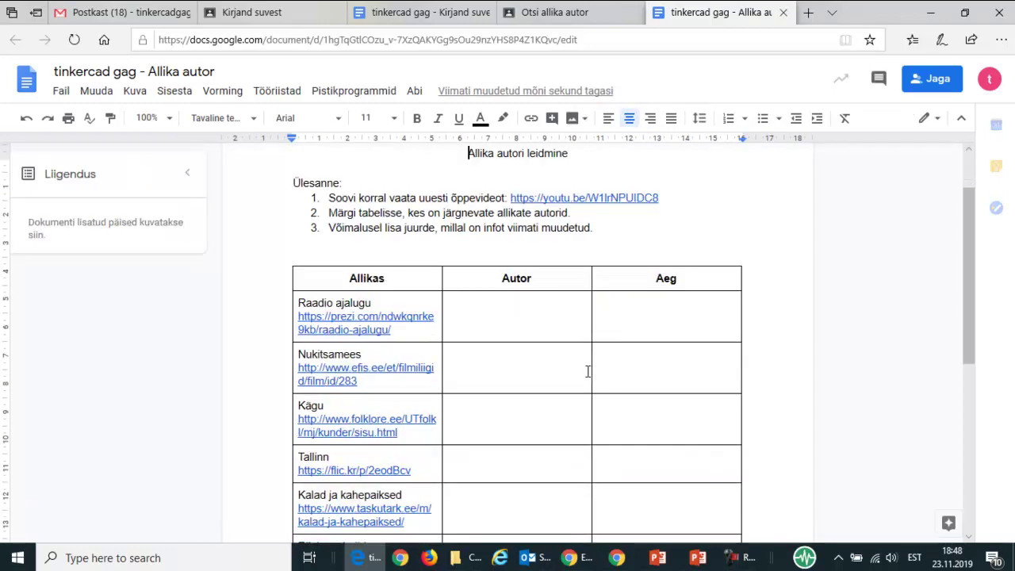
scroll(587, 372, "up", 3)
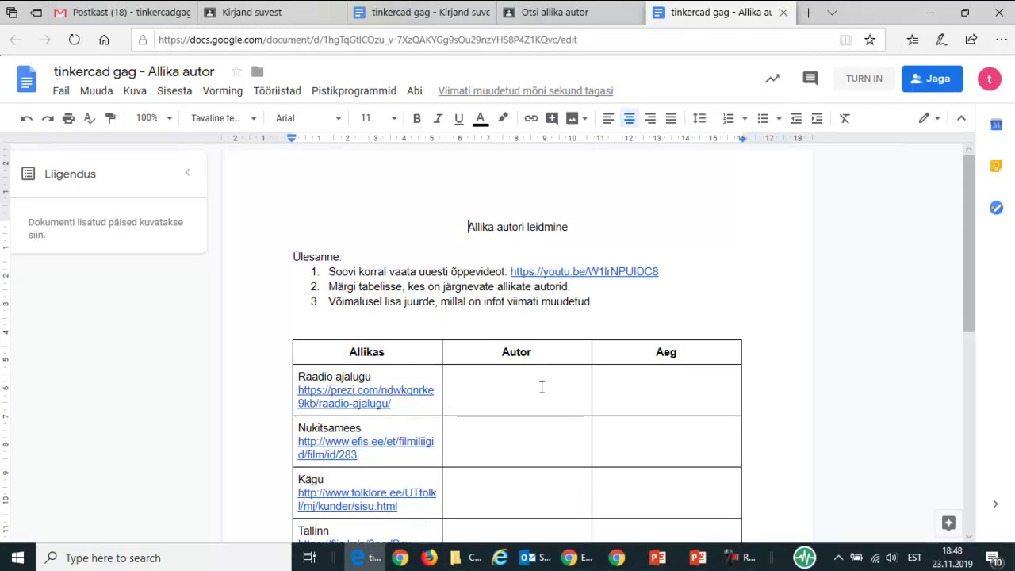
Switch to the teacher's Chrome window and create a quiz assignment titled "Test" in the Digi ABC harjutab class.
left_click(615, 559)
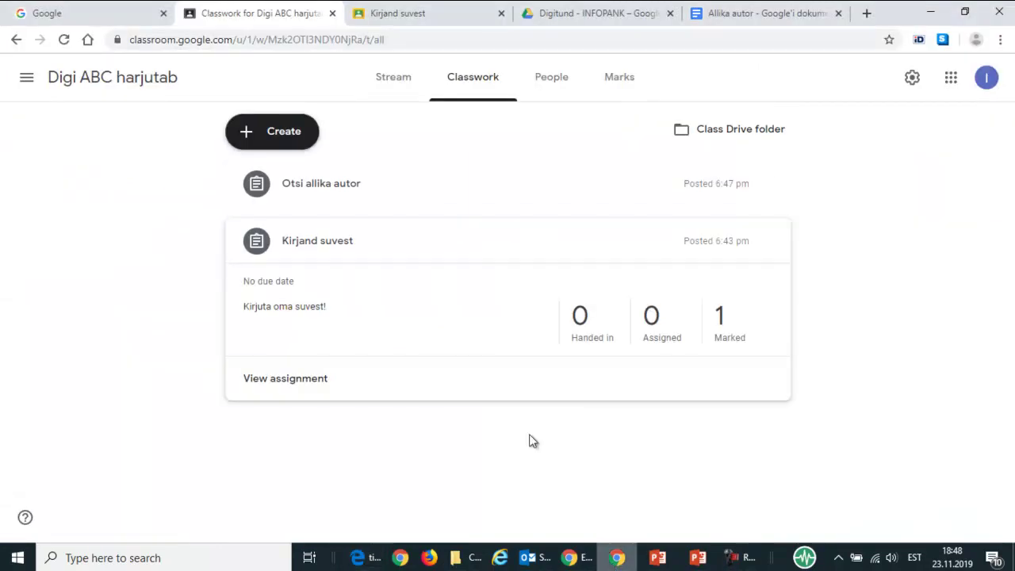
left_click(269, 135)
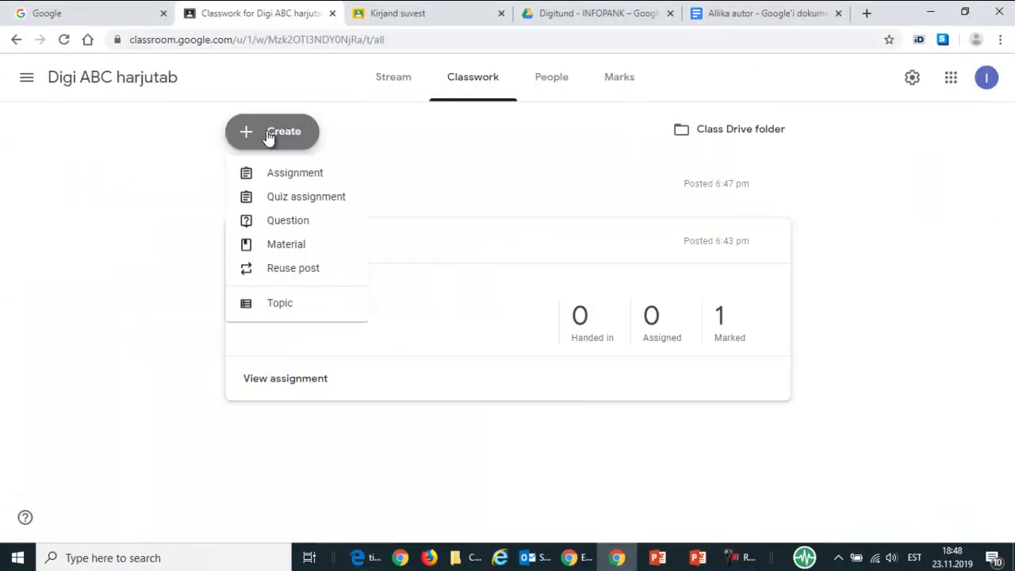
left_click(298, 205)
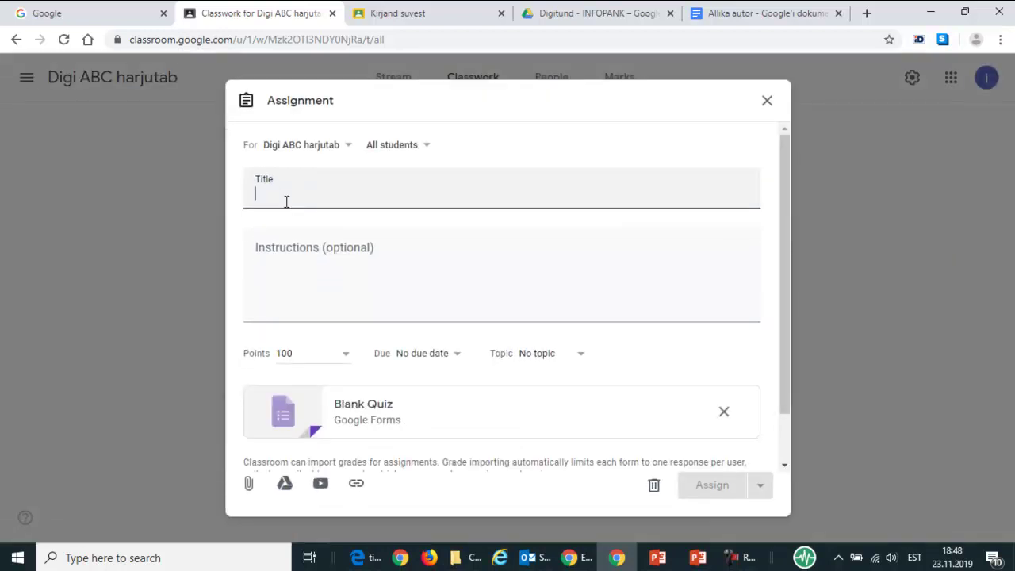
type("Test")
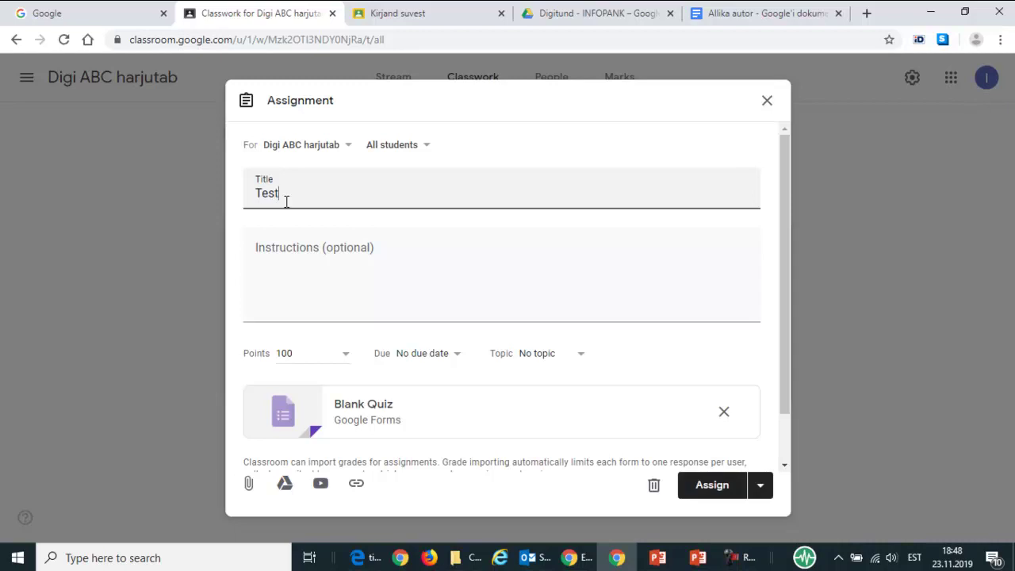
Open the attached Blank Quiz form and write the question "Mis värvi on taevas?" with the options punane, sinine and rohelin.
left_click(361, 413)
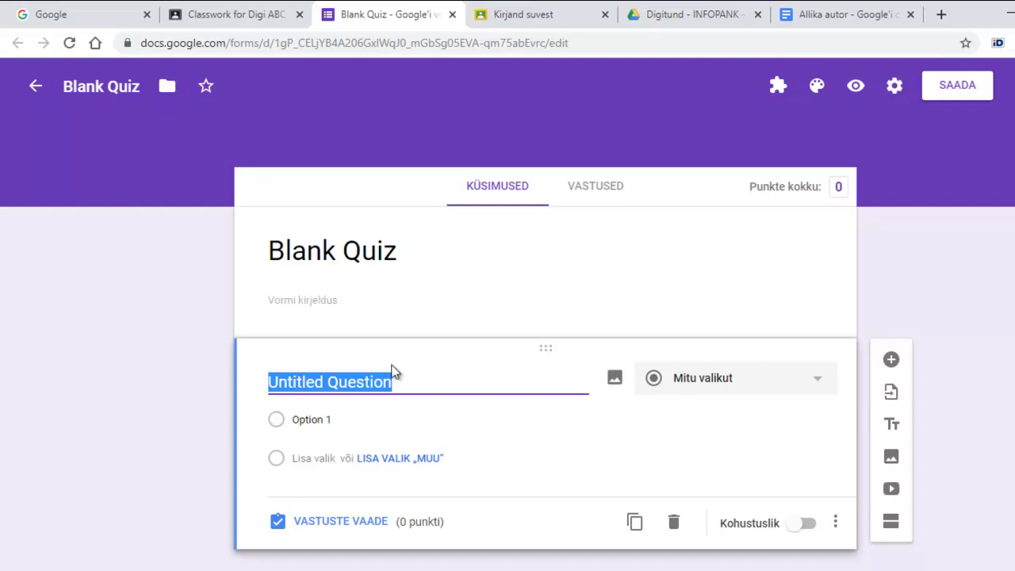
type("Mis ")
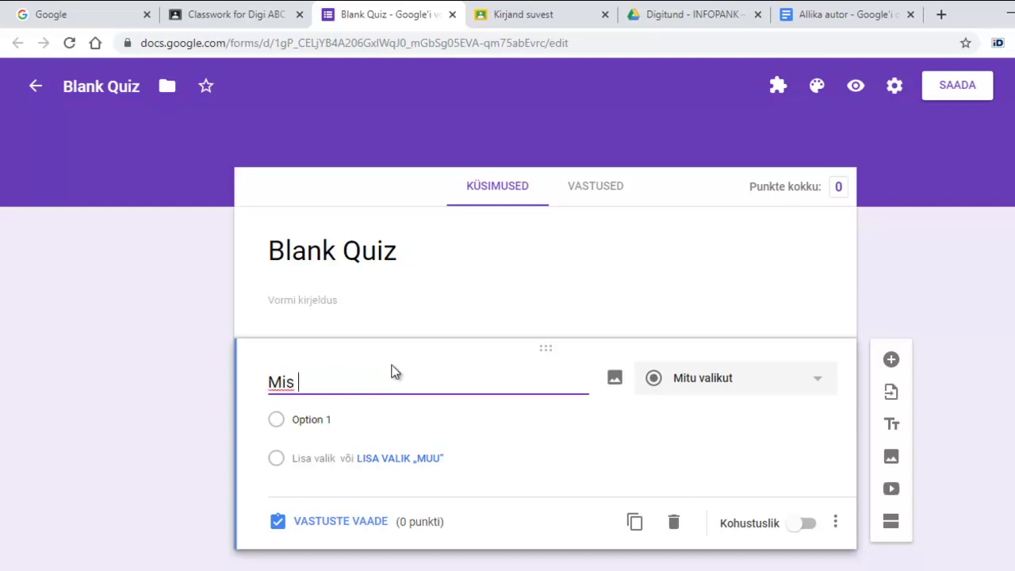
type("värvi on taevas?")
left_click(320, 418)
type("punane")
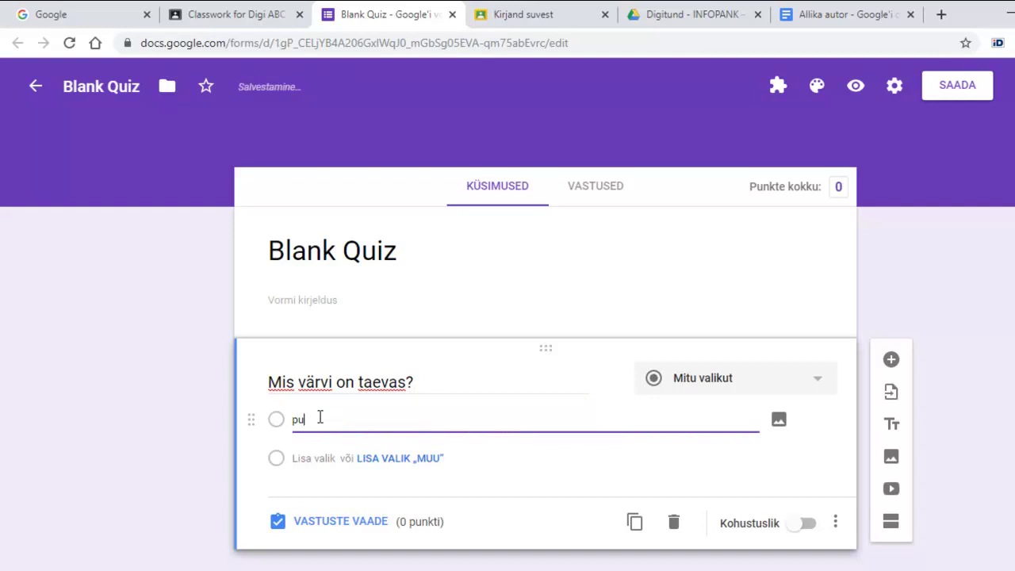
left_click(317, 457)
type("sinine")
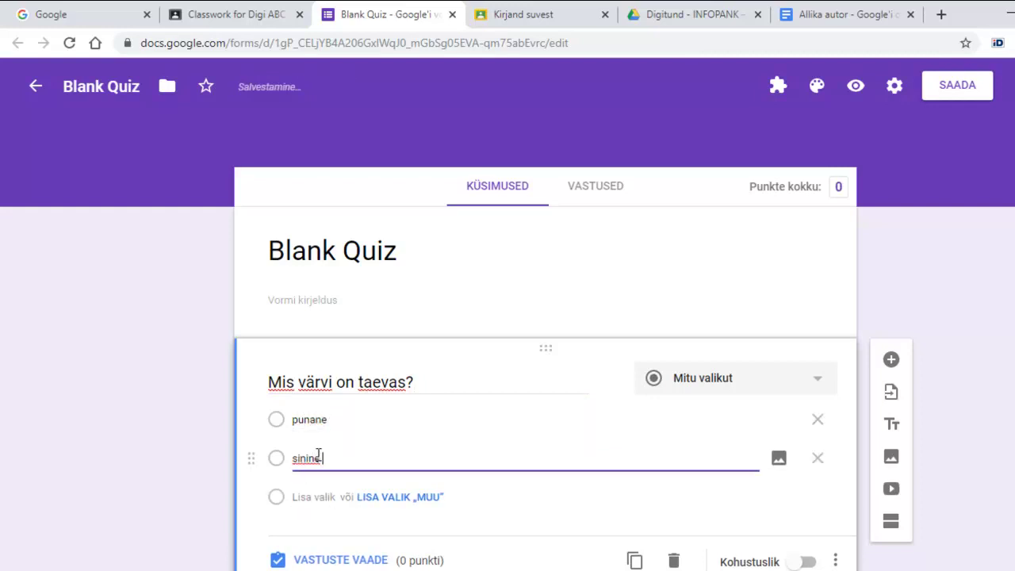
left_click(310, 499)
type("rohelin")
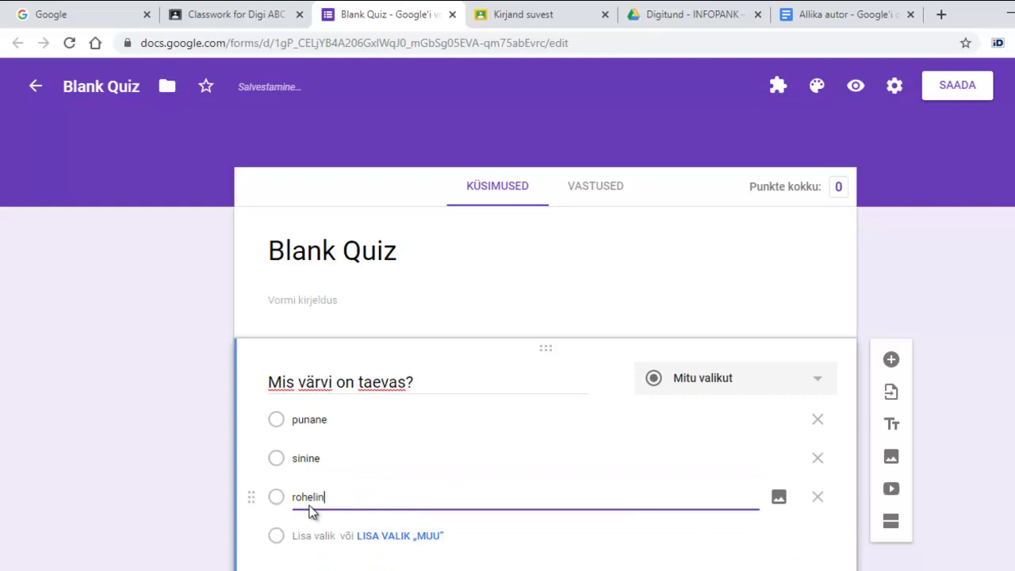
Mark sinine as the correct answer in the question's answer key and make it worth 1 point.
scroll(310, 511, "down", 1)
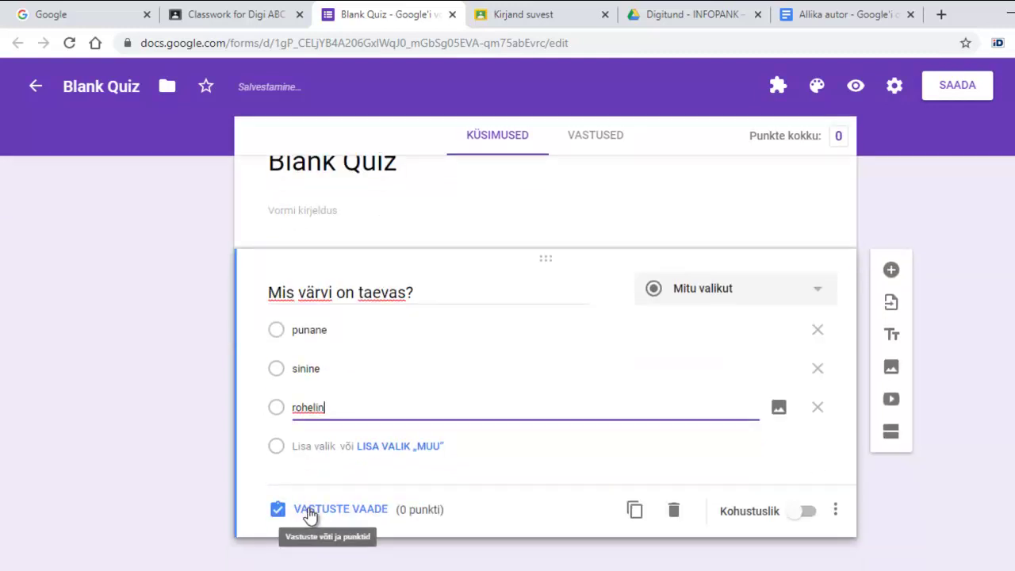
left_click(310, 511)
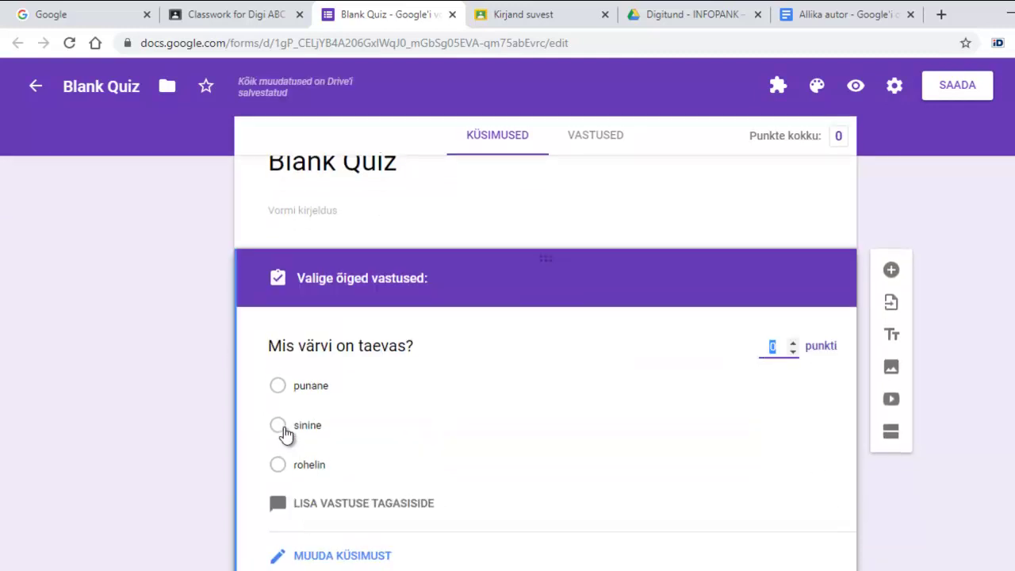
left_click(279, 426)
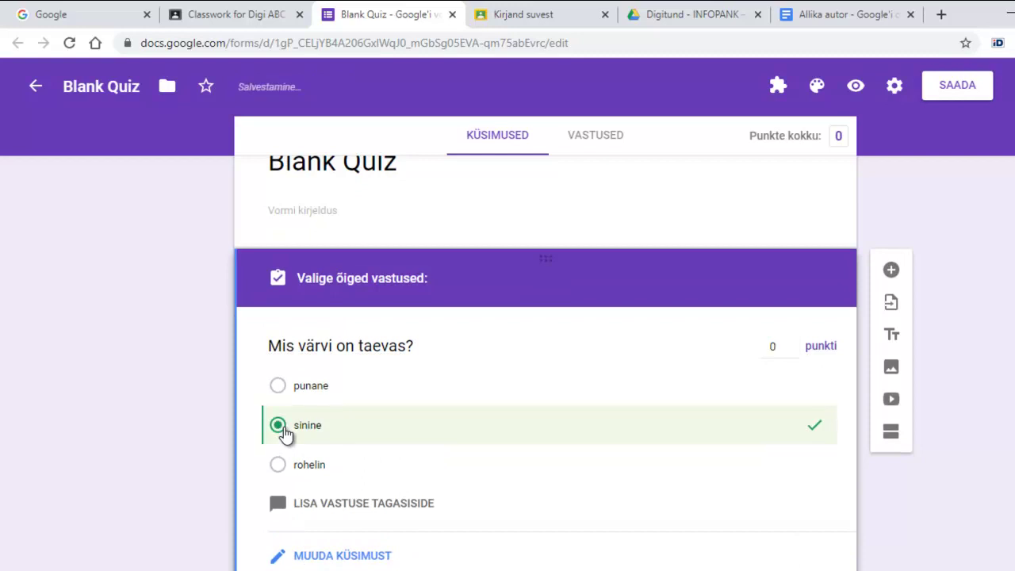
left_click(792, 346)
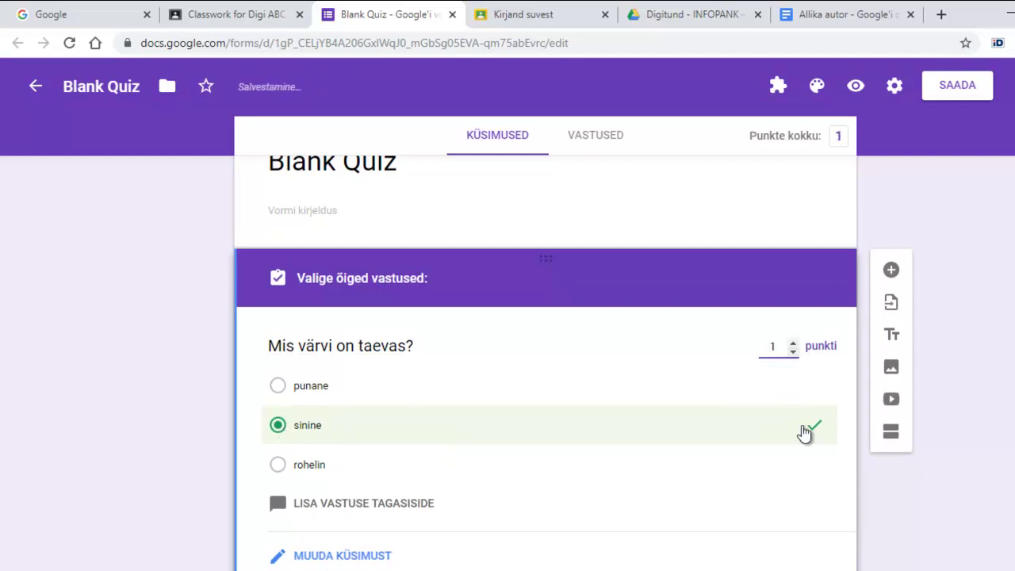
scroll(803, 434, "down", 1)
scroll(805, 434, "up", 3)
scroll(804, 434, "down", 3)
scroll(804, 433, "up", 2)
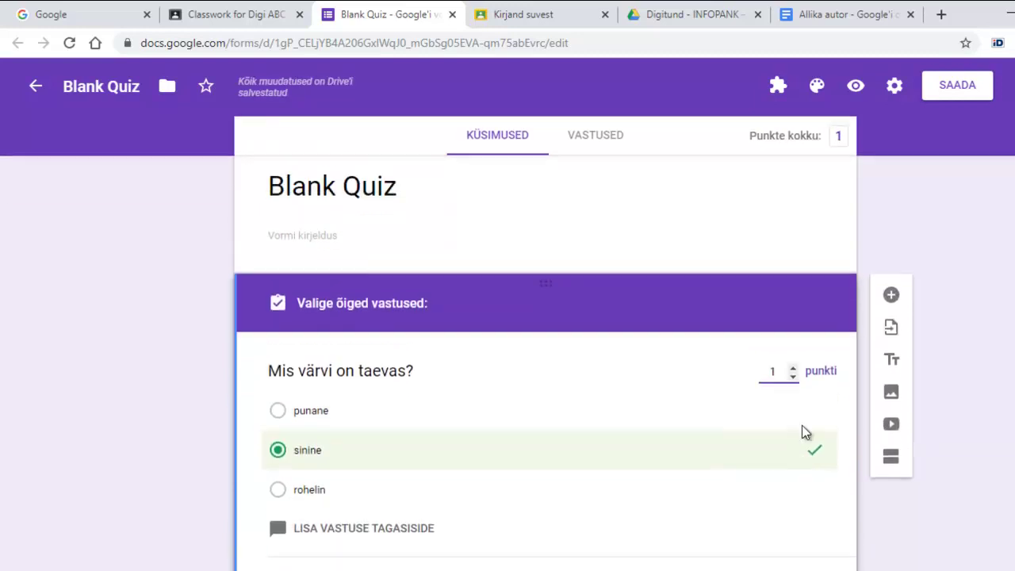
scroll(803, 434, "down", 2)
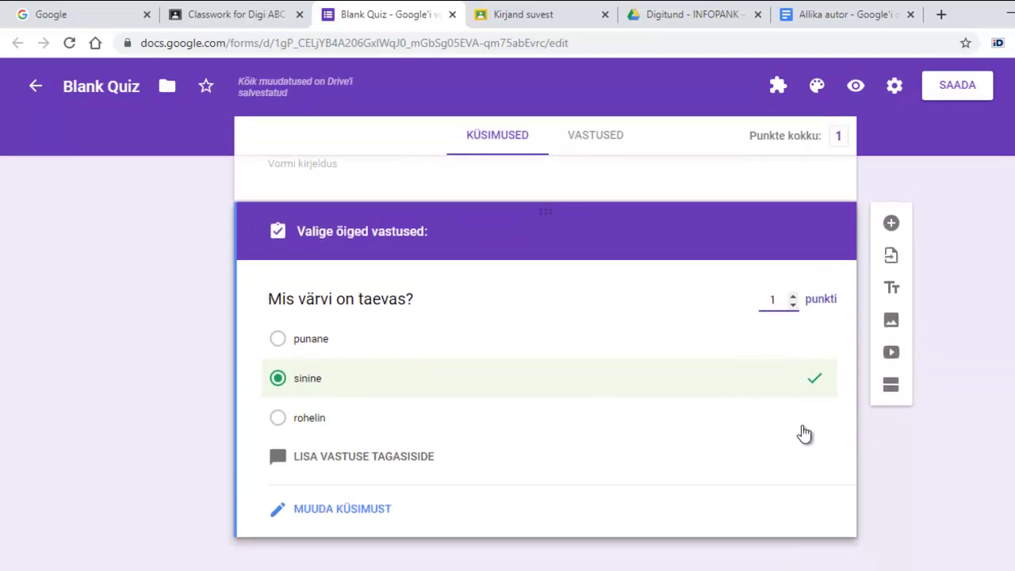
scroll(803, 434, "up", 2)
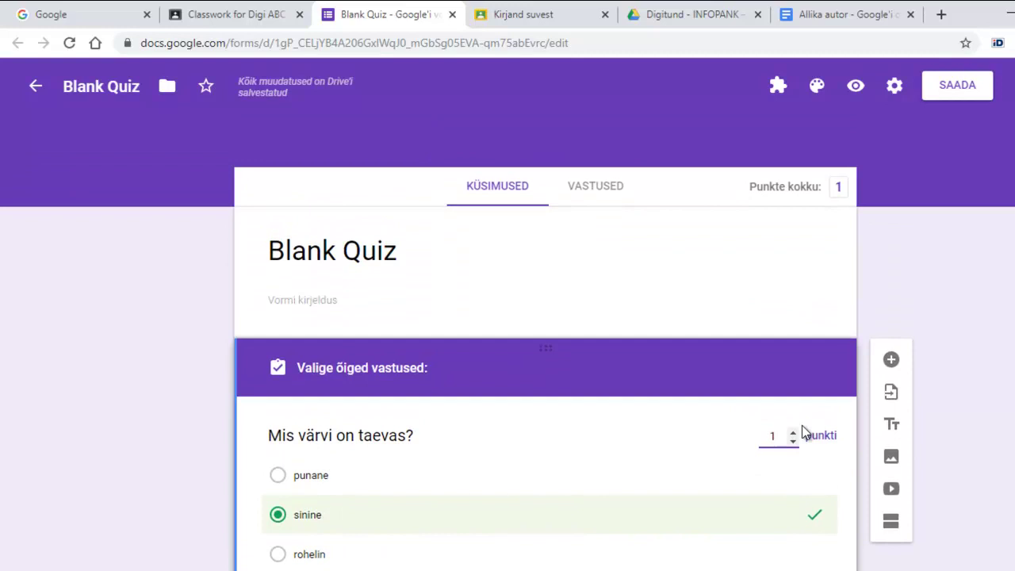
left_click(789, 427)
Change the quiz form's heading to "Test".
scroll(614, 358, "down", 1)
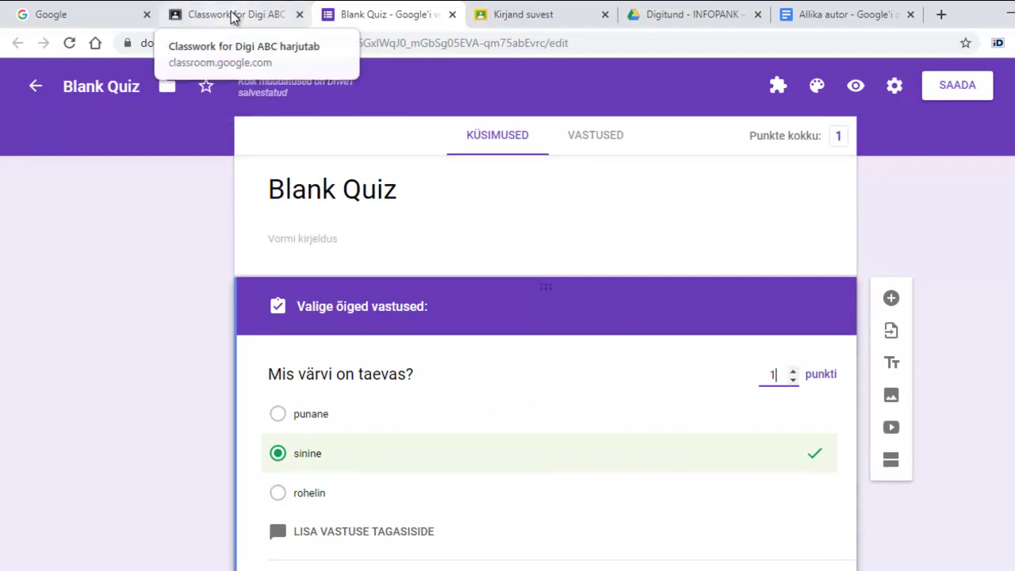
left_click(346, 195)
type("Test")
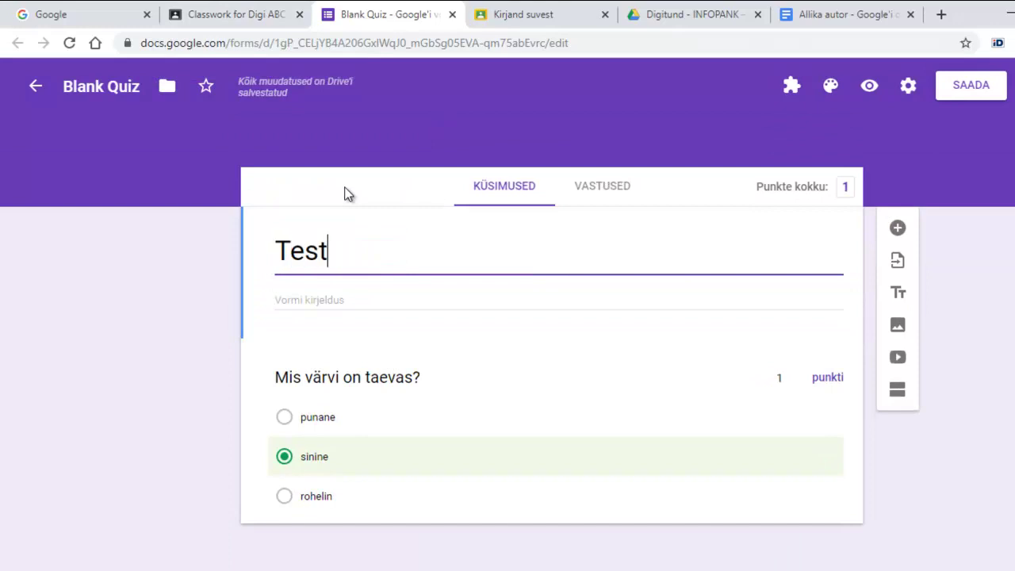
Return to the Test assignment draft in Classroom, set its points to 5 and assign it to all students.
left_click(222, 26)
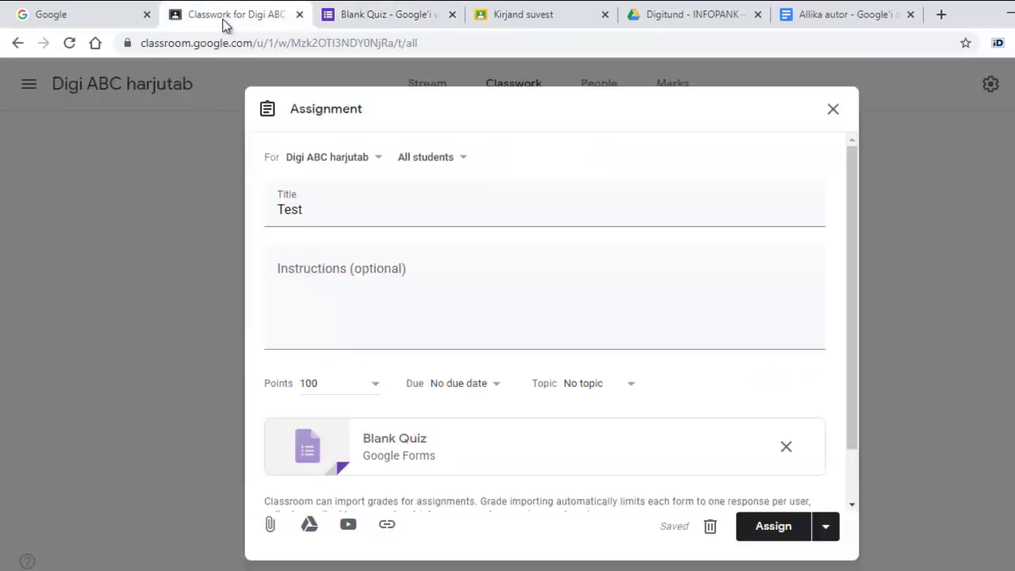
left_click(375, 381)
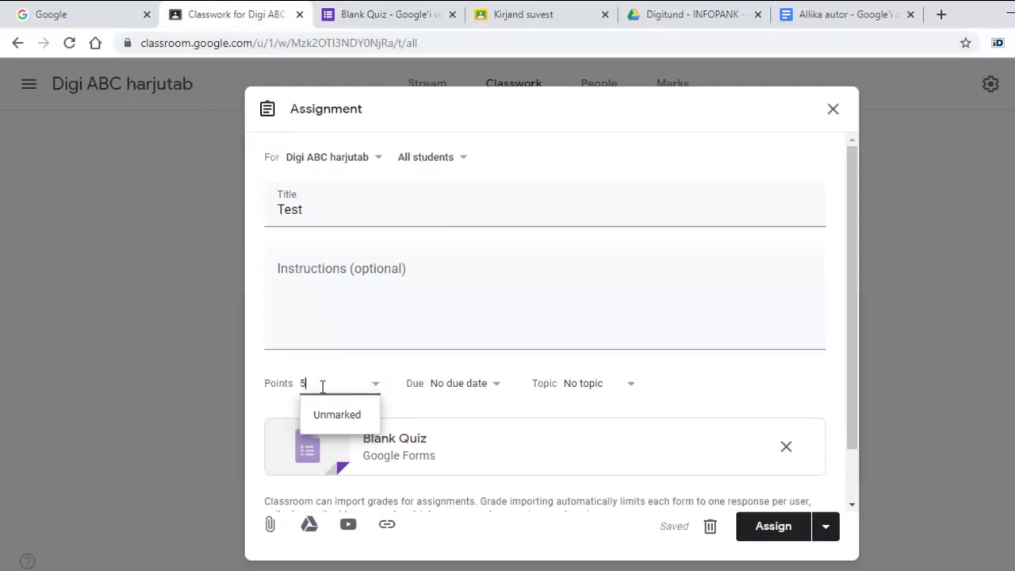
left_click(694, 373)
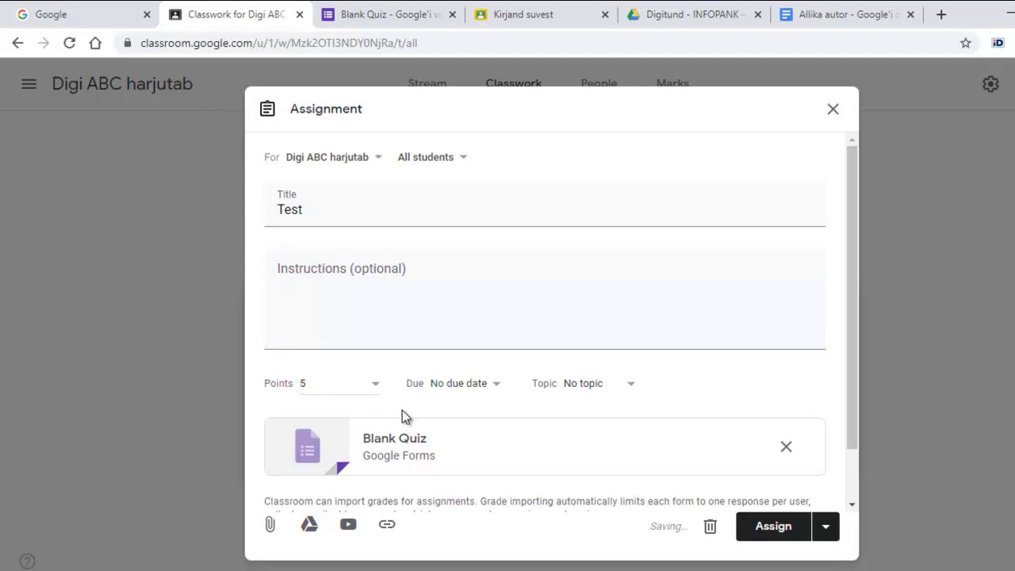
left_click(769, 529)
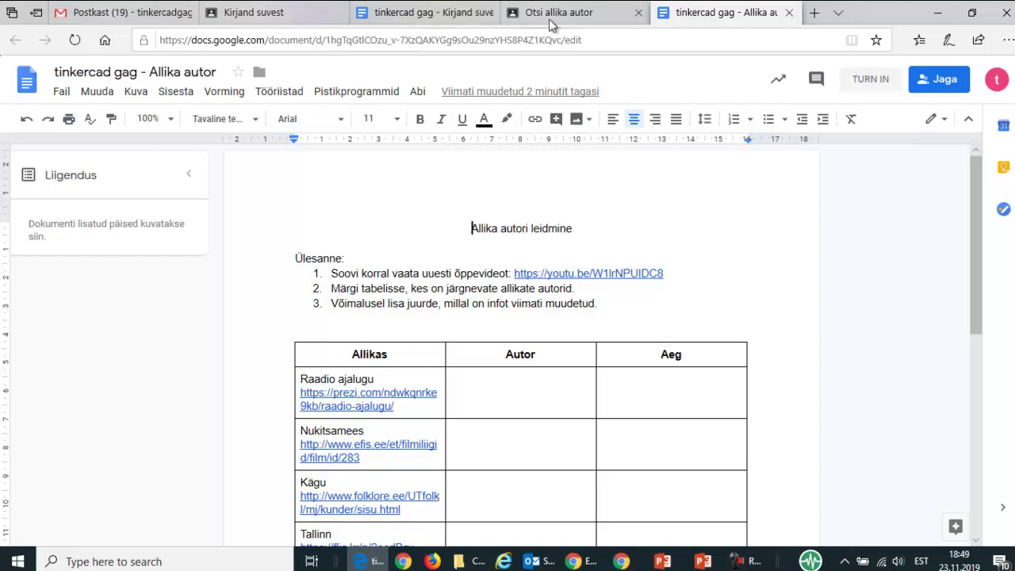
In the student's Edge window, find the Test assignment in the Digi ABC harjutab classwork and open its quiz form.
left_click(244, 12)
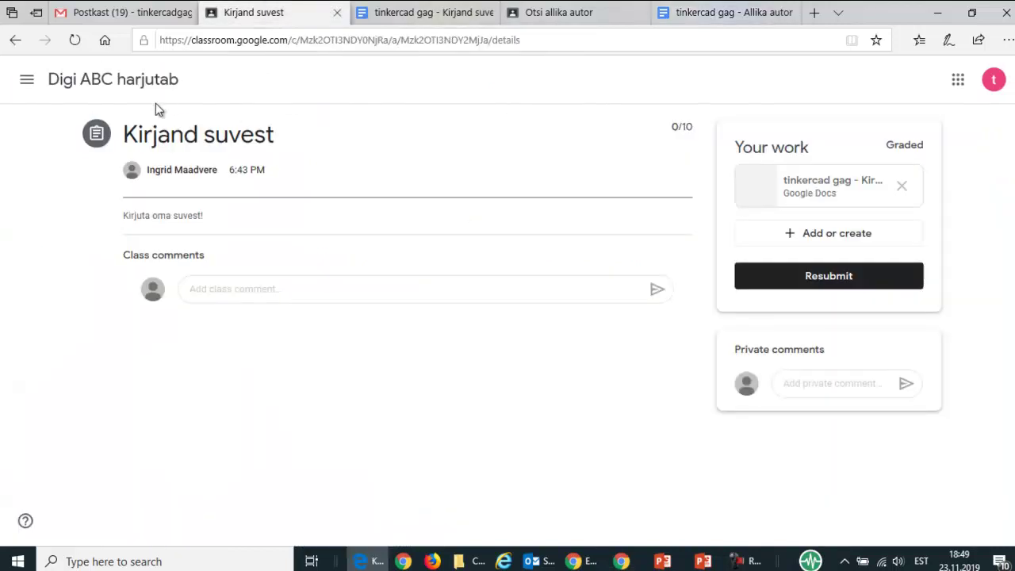
left_click(136, 92)
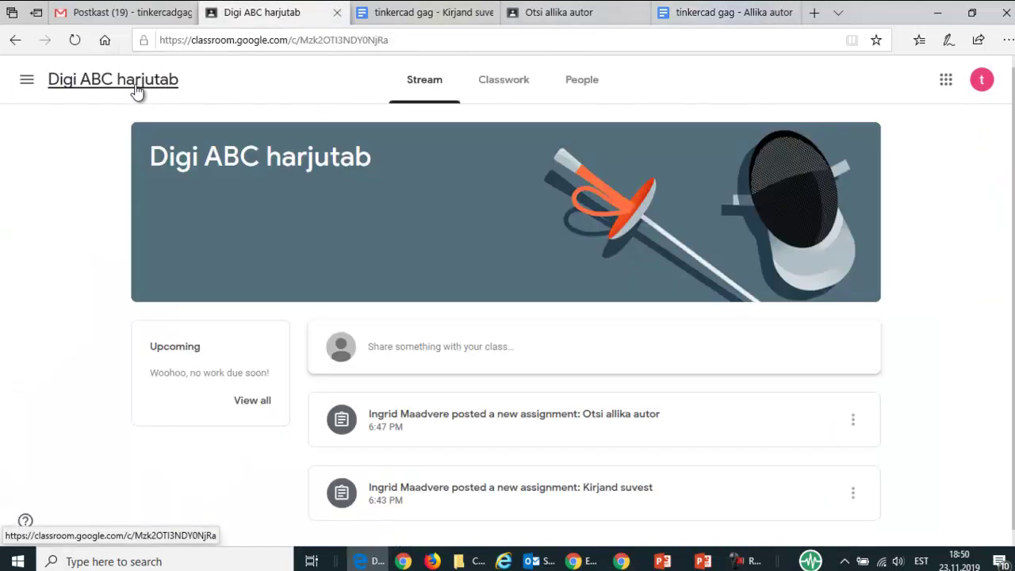
left_click(500, 81)
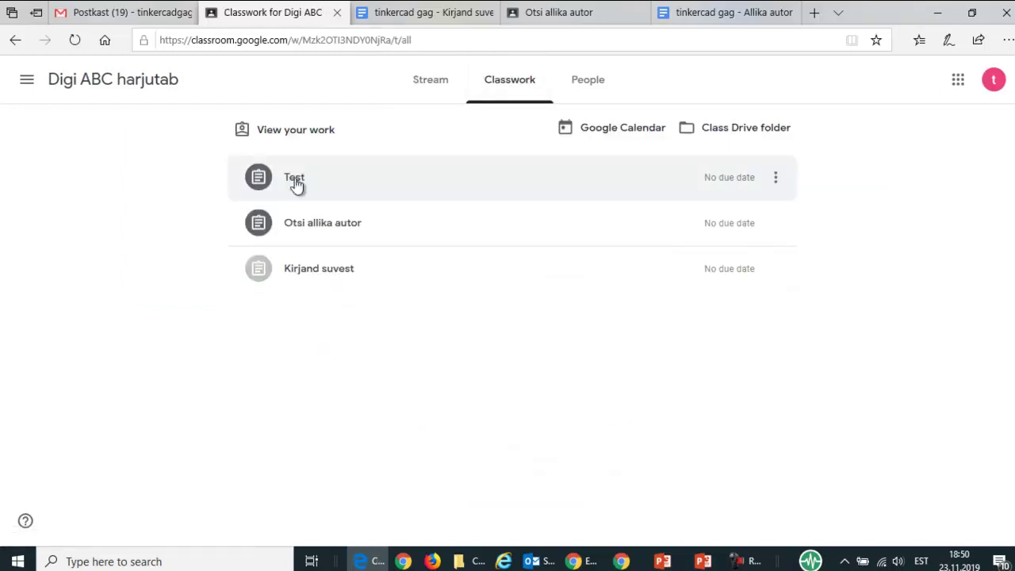
left_click(296, 184)
left_click(344, 265)
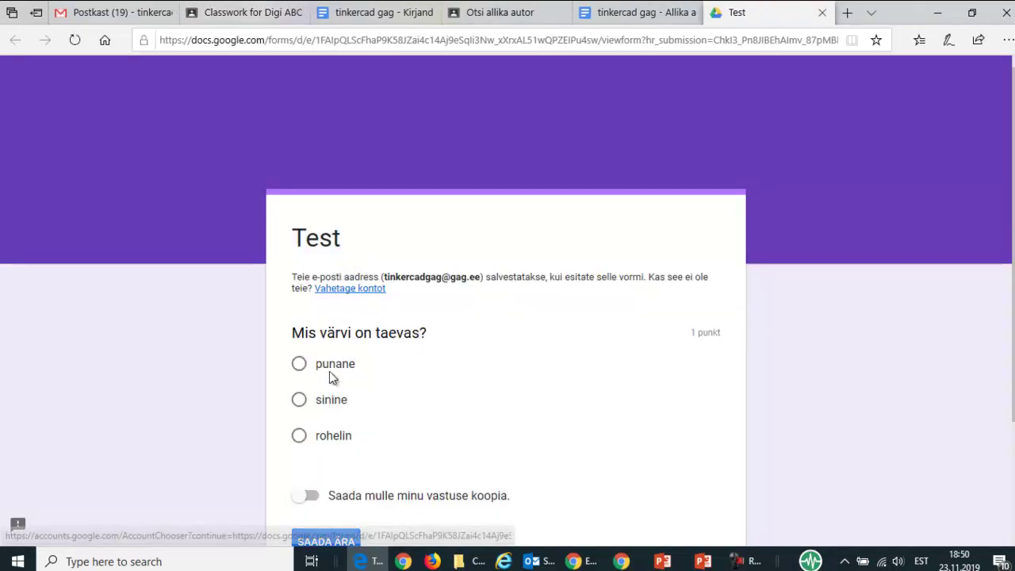
Answer the quiz question "Mis värvi on taevas?" with sinine and submit the form.
left_click(299, 399)
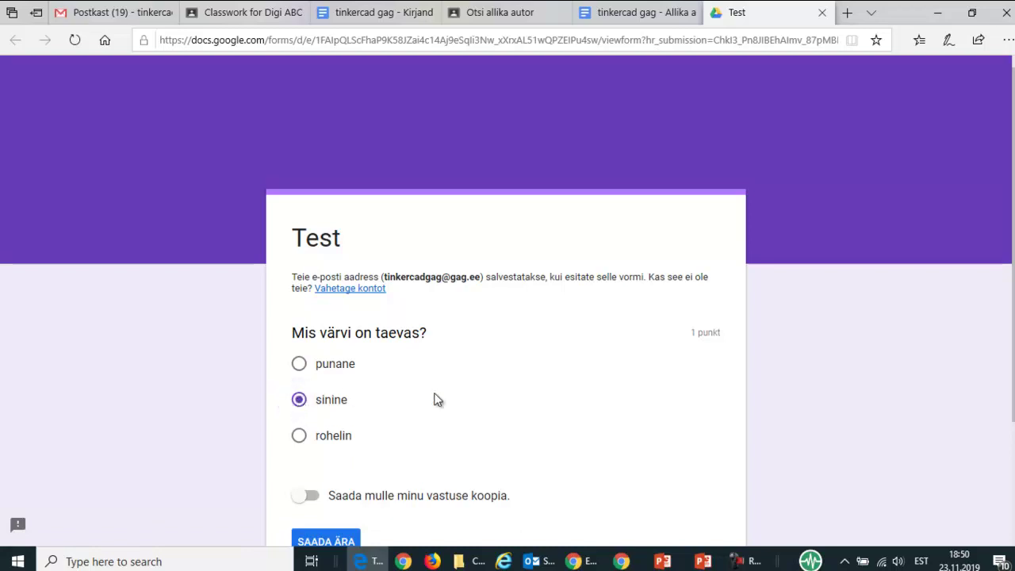
scroll(437, 401, "down", 2)
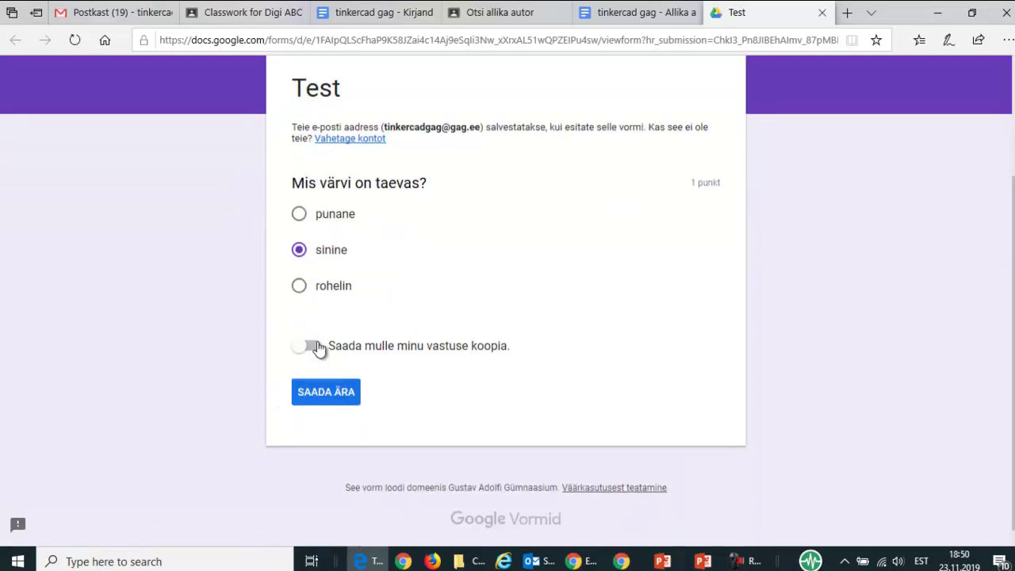
left_click(318, 396)
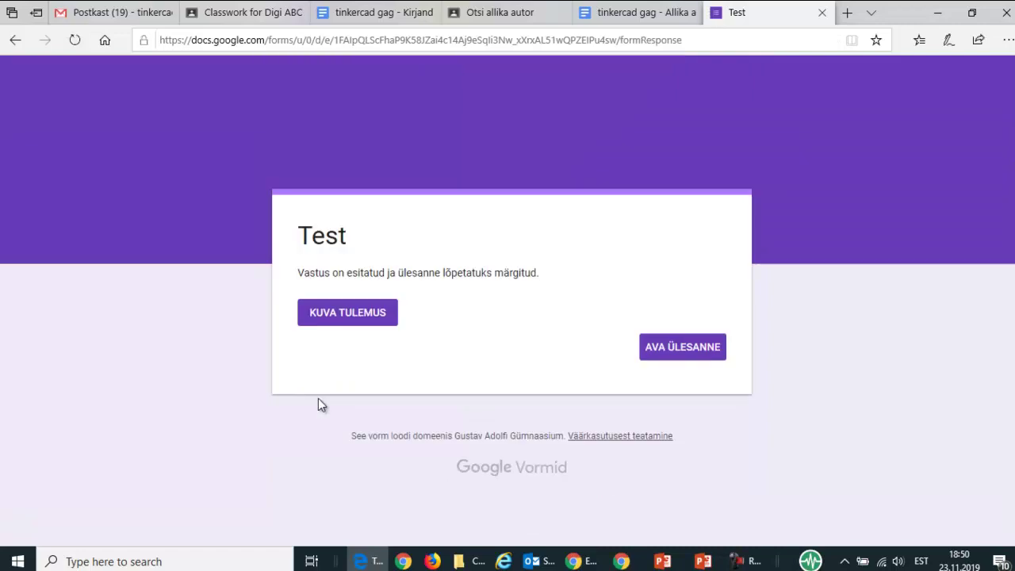
View the student's quiz result, and check the Test assignment's hand-in summary in the teacher's Chrome window.
left_click(351, 315)
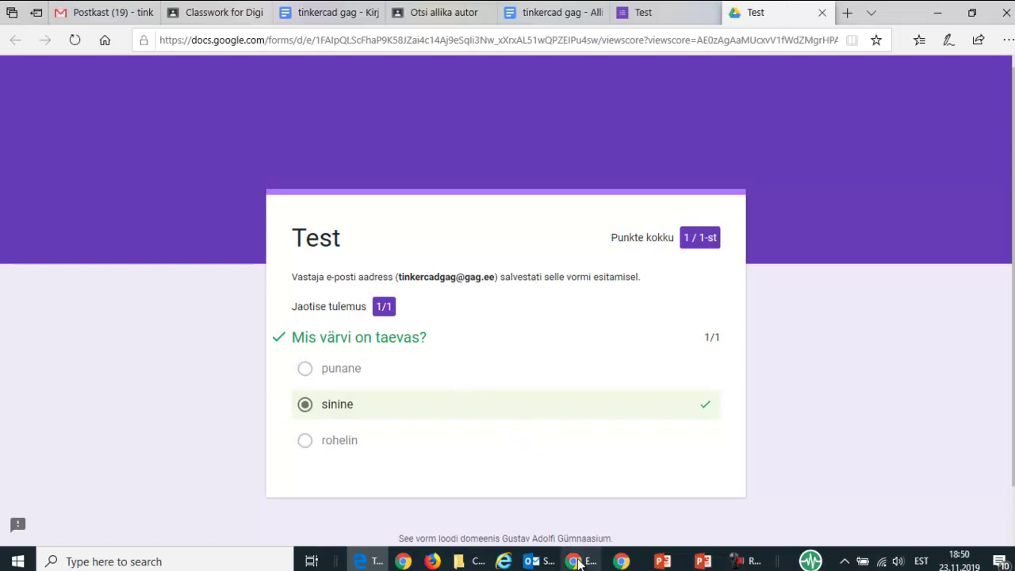
left_click(622, 561)
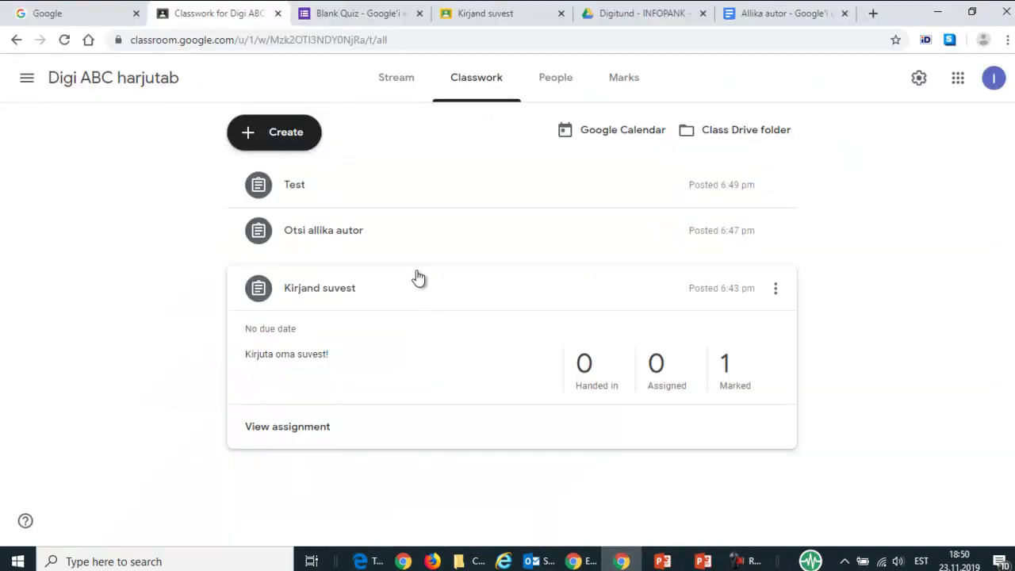
left_click(295, 187)
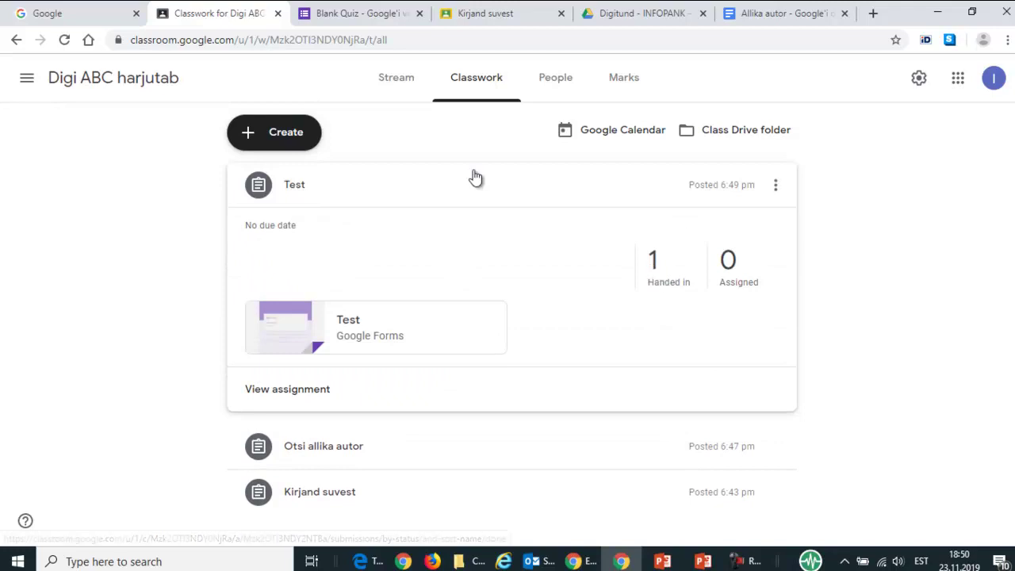
Reuse the Arvutage post from the GAG koolitus class and assign it to all students in Digi ABC harjutab.
left_click(288, 136)
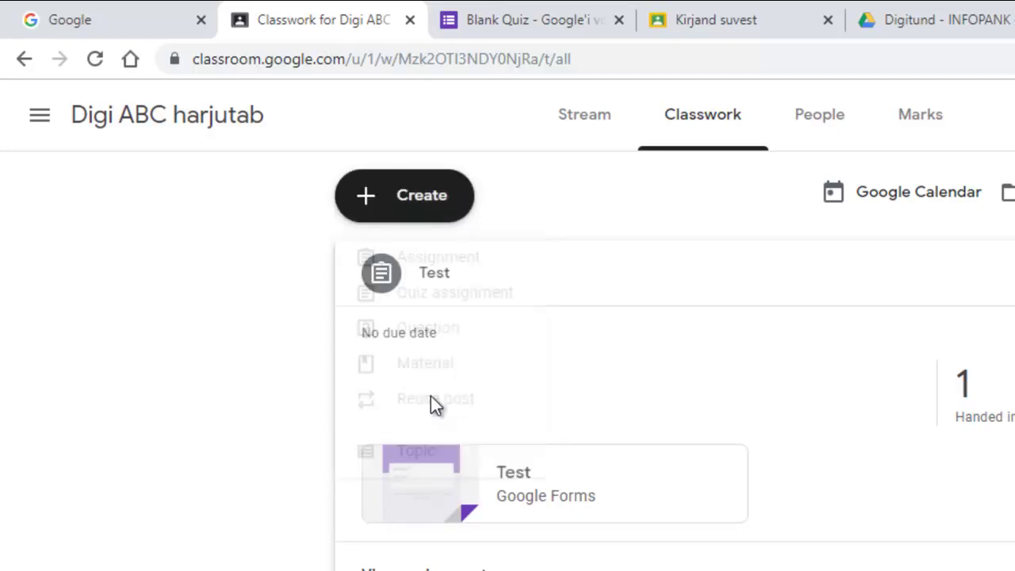
left_click(433, 402)
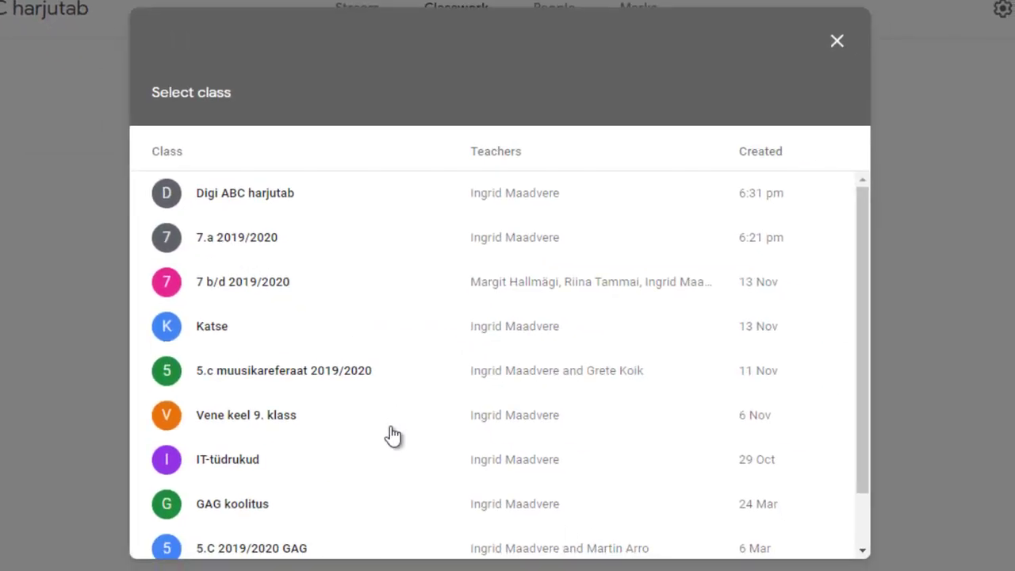
scroll(391, 433, "down", 2)
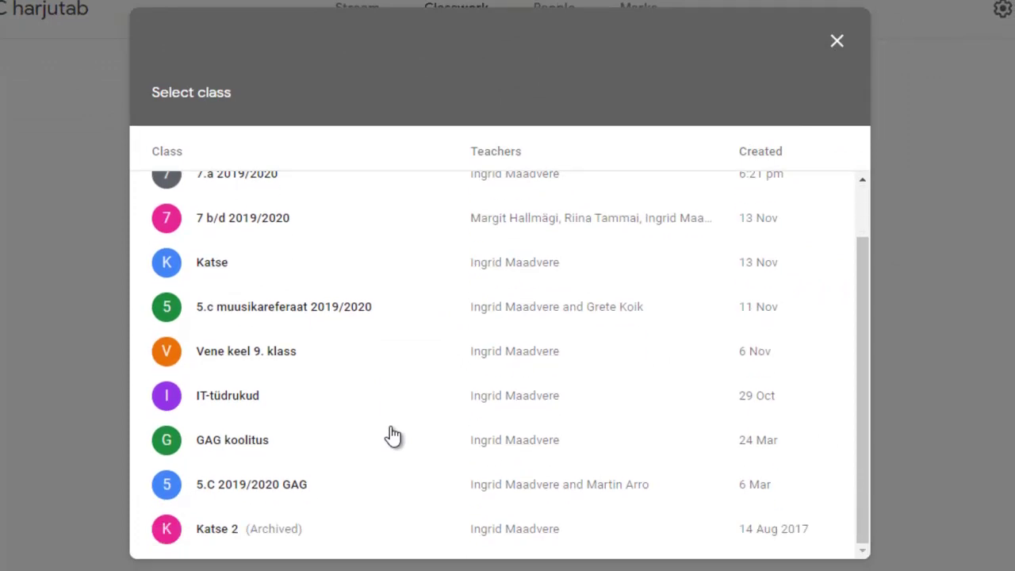
left_click(213, 435)
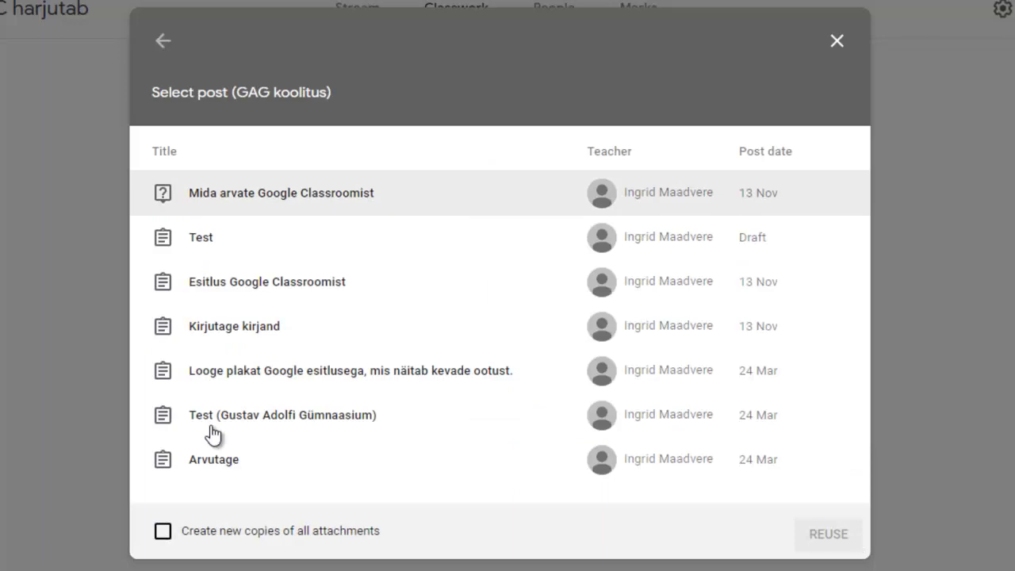
left_click(214, 461)
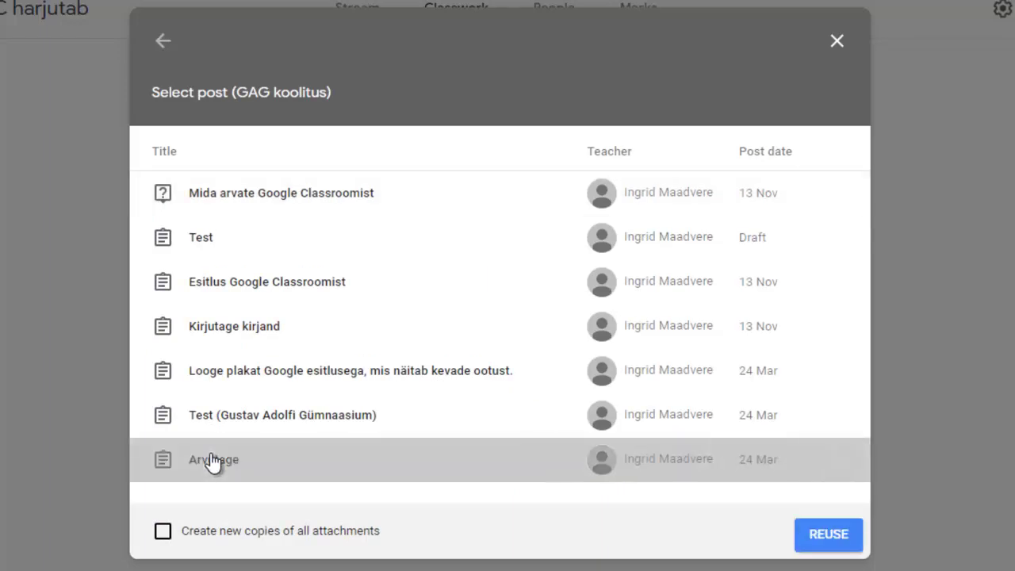
left_click(819, 535)
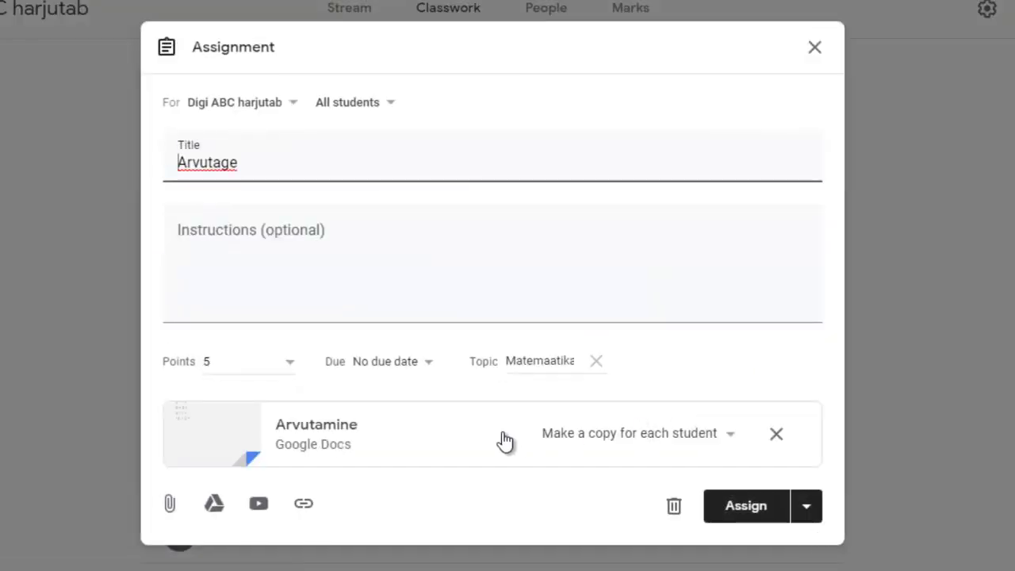
left_click(747, 508)
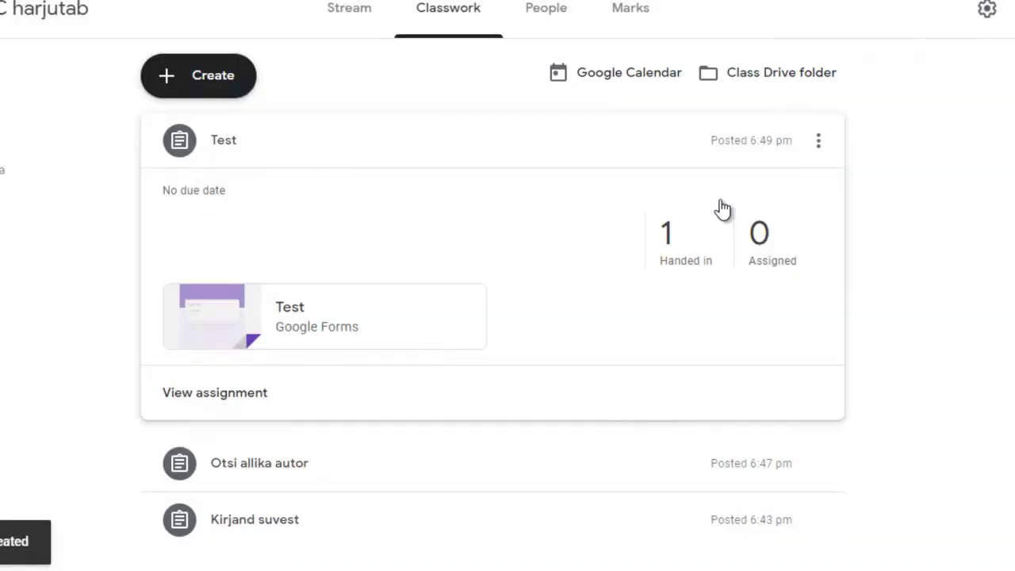
scroll(951, 176, "down", 2)
scroll(951, 175, "up", 1)
scroll(951, 174, "down", 1)
scroll(951, 175, "up", 2)
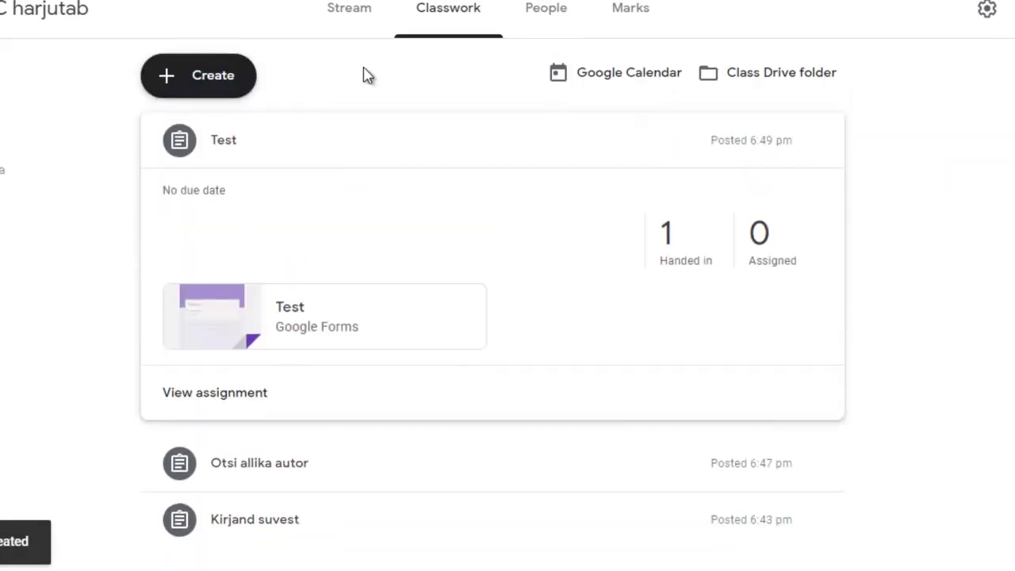
Add a classwork topic named "1. nädal".
left_click(189, 80)
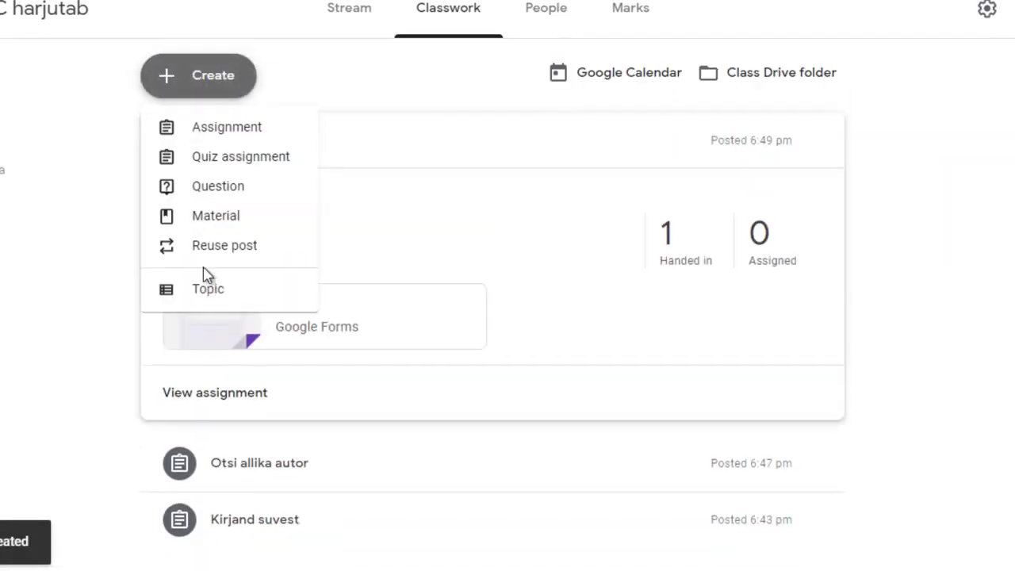
left_click(203, 290)
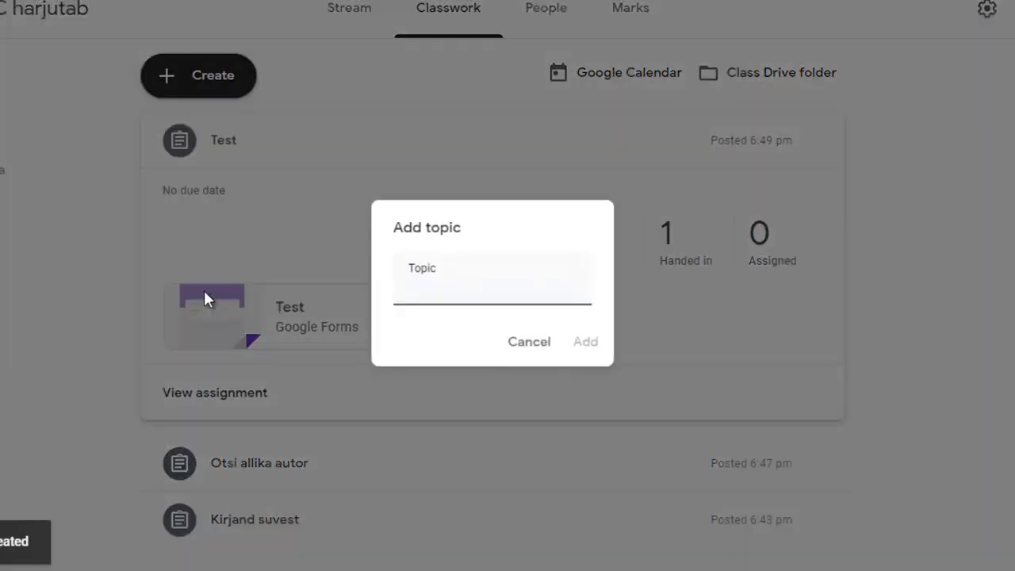
type("1. nädal")
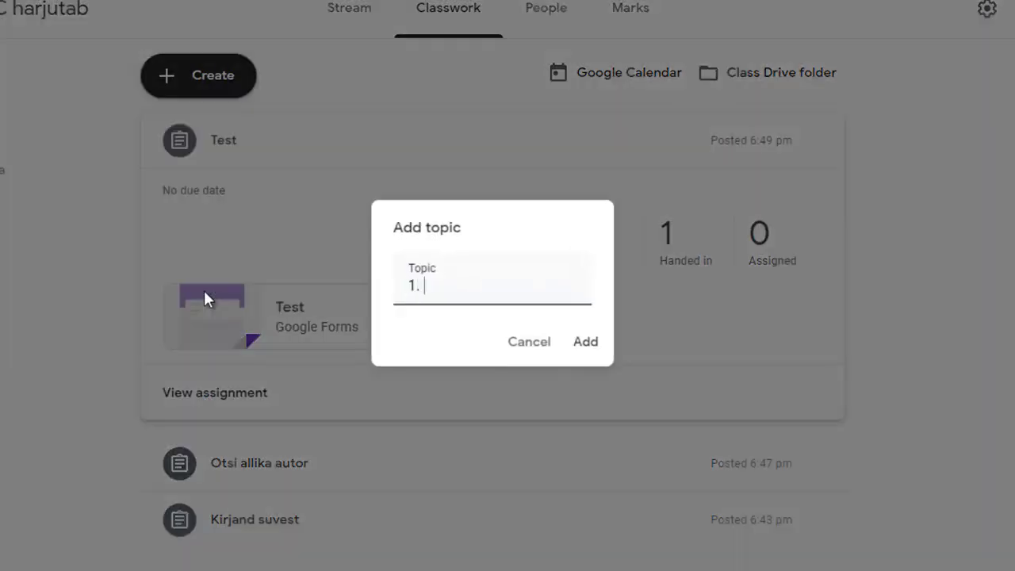
left_click(590, 342)
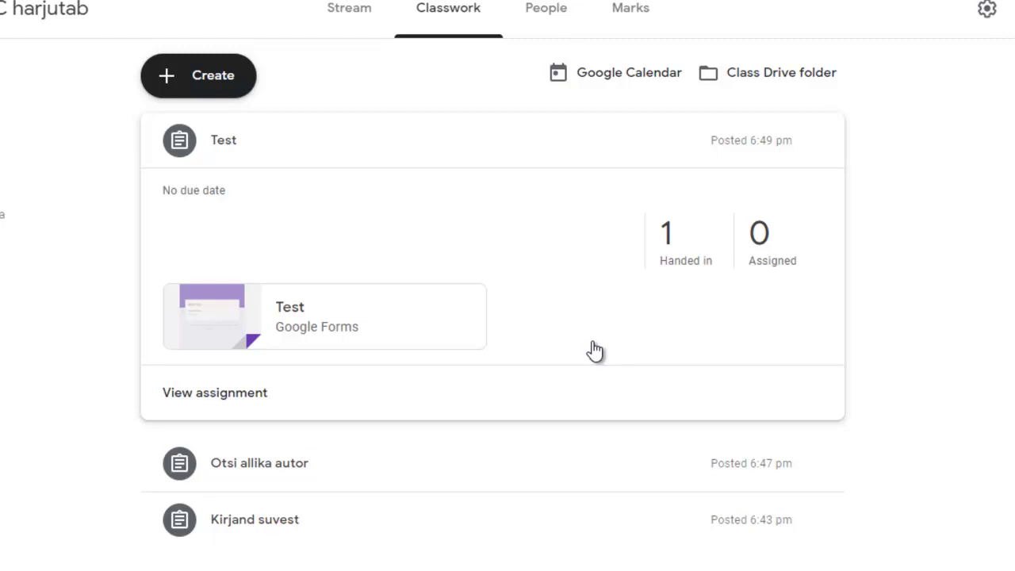
Move the Kirjand suvest and Otsi allika autor assignments under the 1. nädal topic.
scroll(595, 351, "down", 4)
scroll(595, 350, "up", 2)
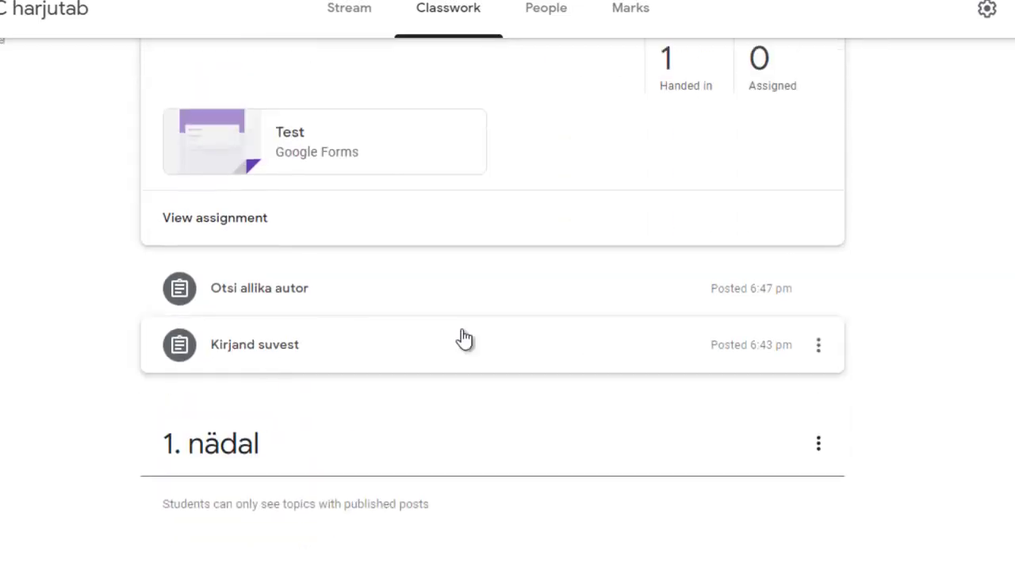
mouse_move(294, 344)
left_mouse_down()
mouse_move(306, 410)
mouse_move(294, 486)
mouse_move(283, 343)
mouse_move(284, 355)
left_mouse_up()
scroll(286, 356, "down", 3)
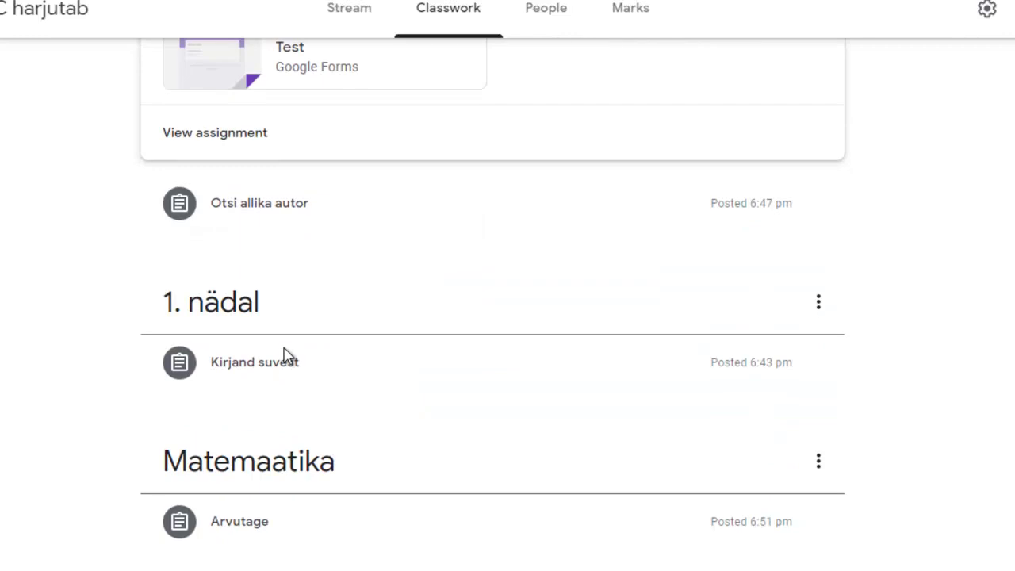
left_click_drag(272, 225, 283, 344)
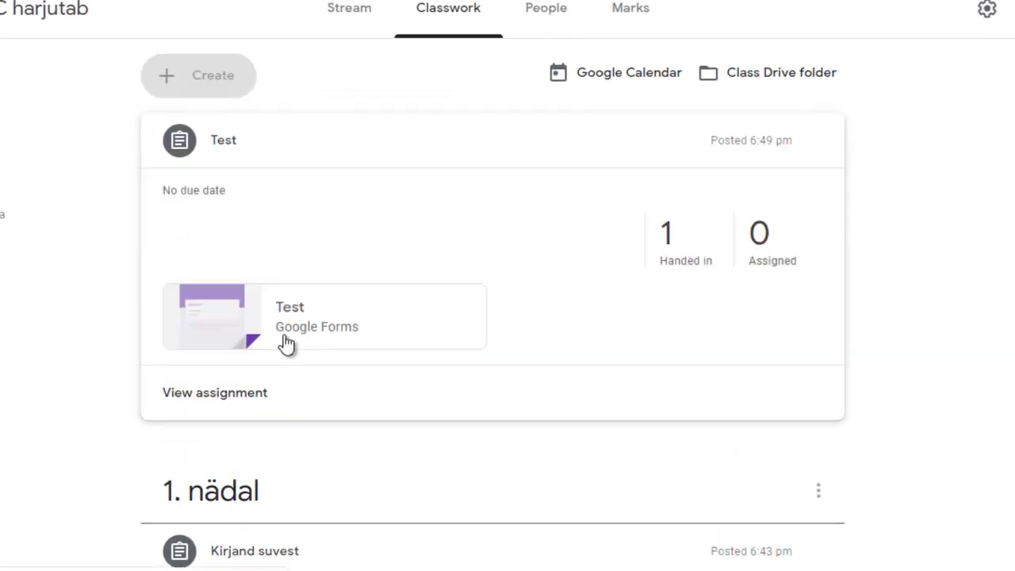
scroll(507, 347, "down", 3)
scroll(509, 347, "up", 3)
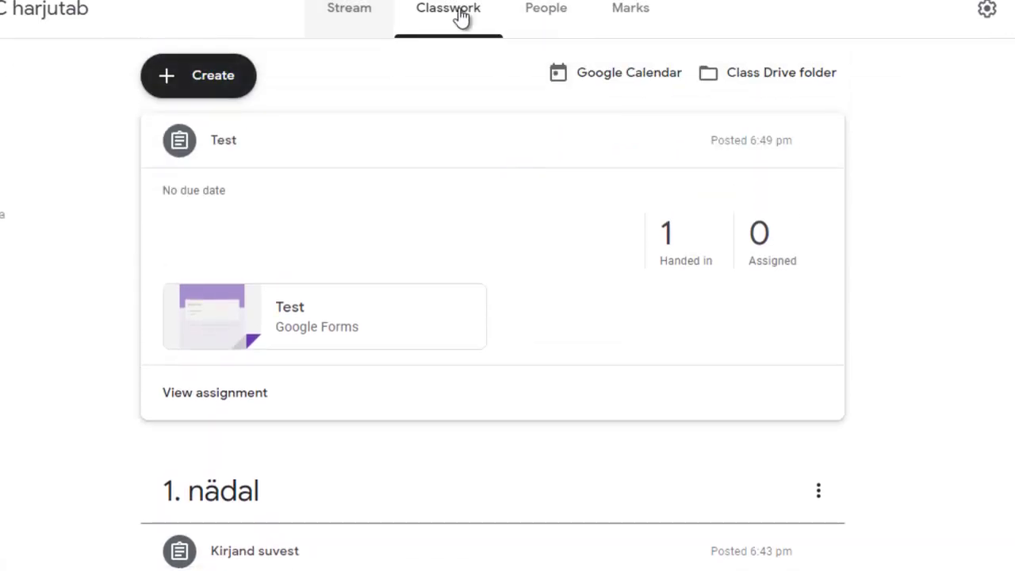
View the class marks table and the class's Drive folder, and return to the Digi ABC harjutab classwork.
left_click(626, 17)
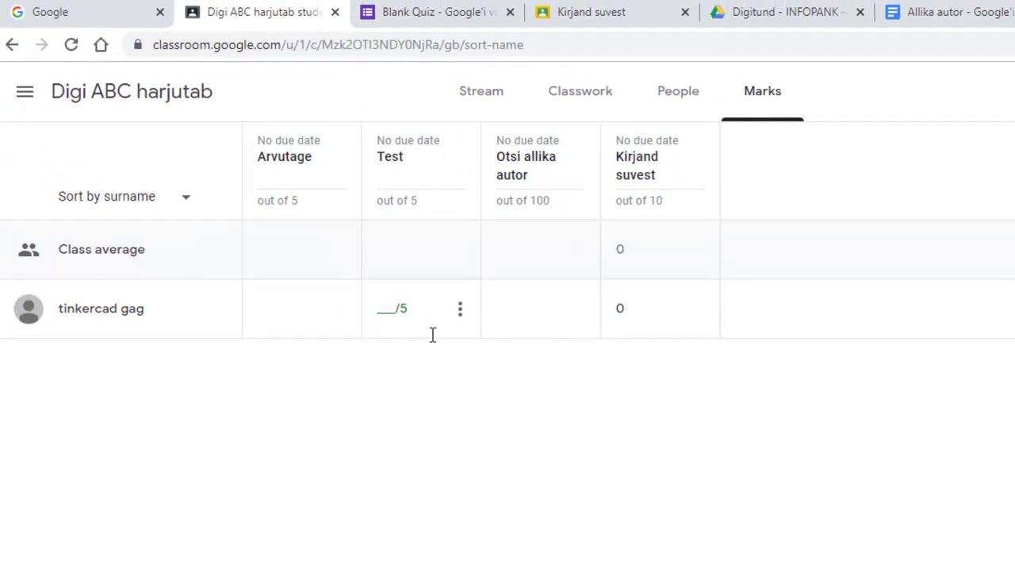
left_click(577, 102)
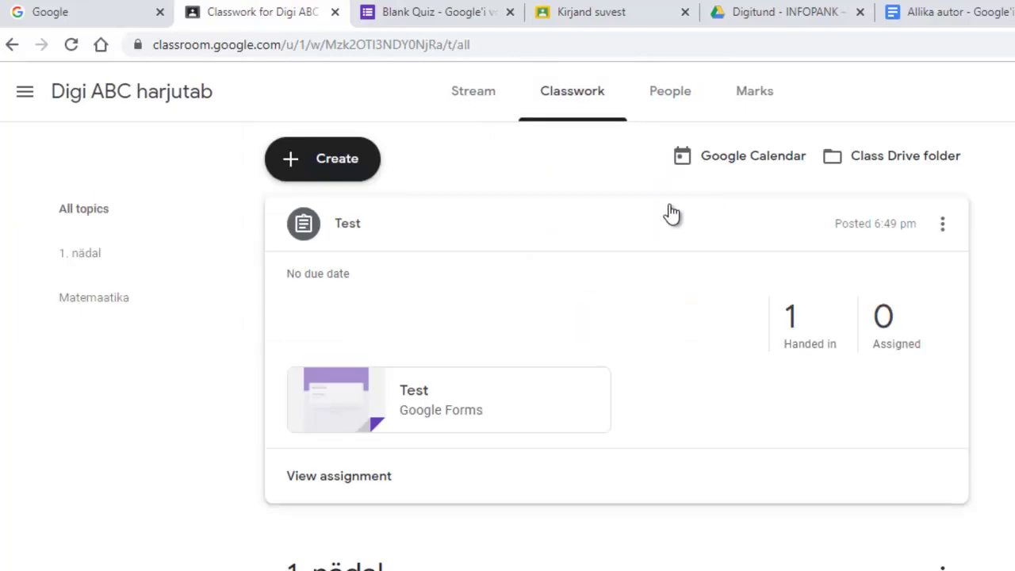
left_click(888, 162)
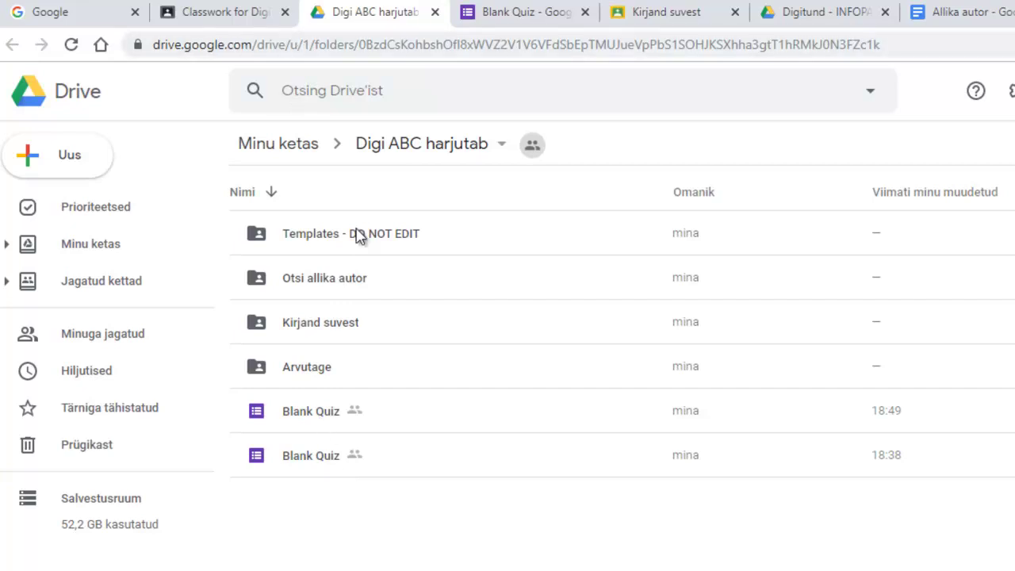
left_click(227, 17)
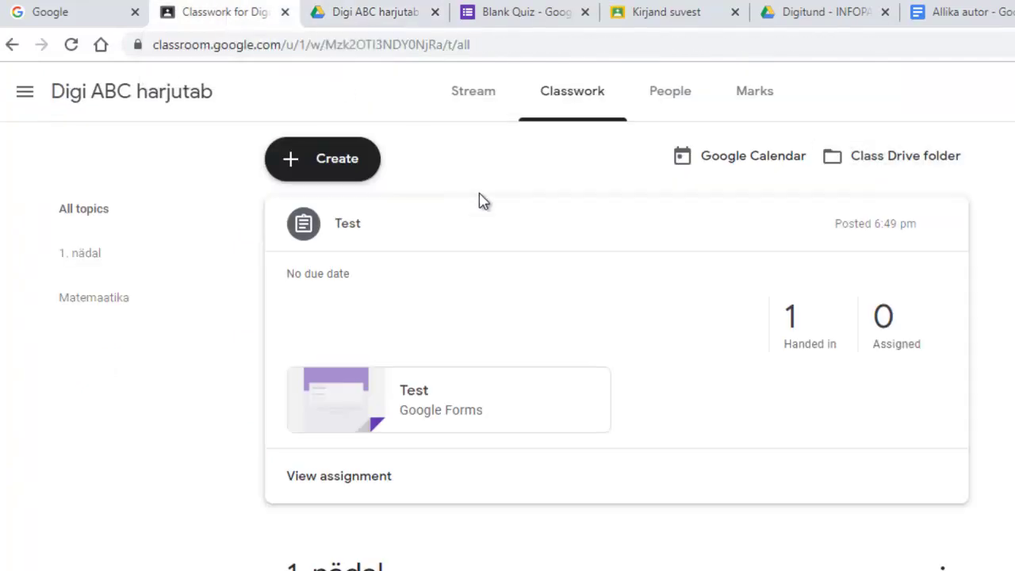